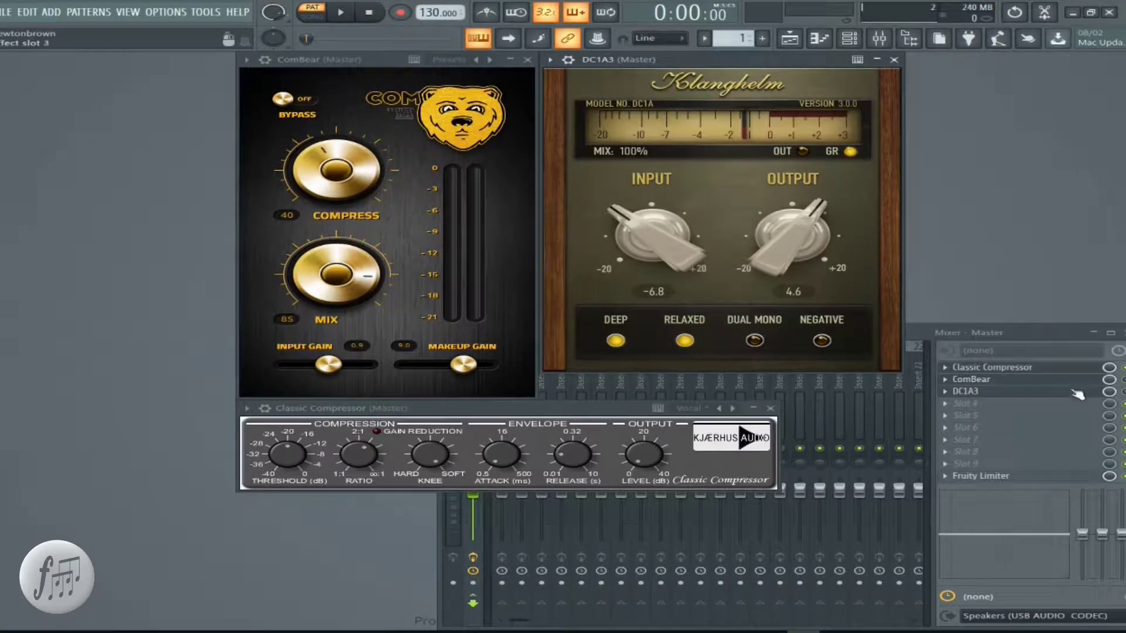
Close DC1A3 and ComBear, move Classic Compressor higher up, and start song playback.
left_click(895, 59)
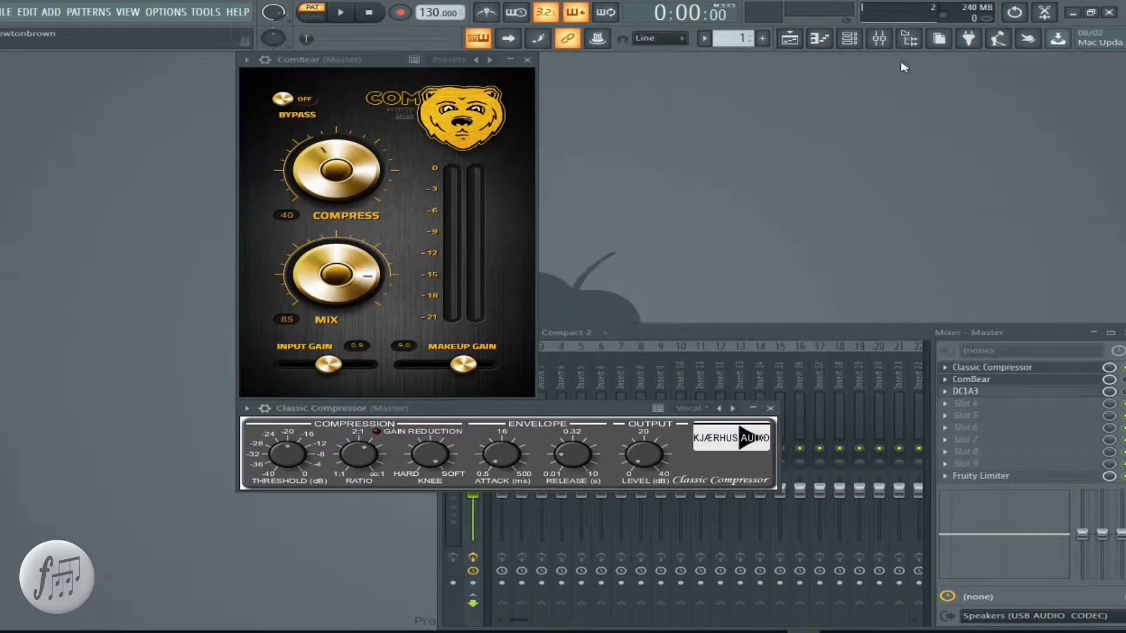
left_click(527, 60)
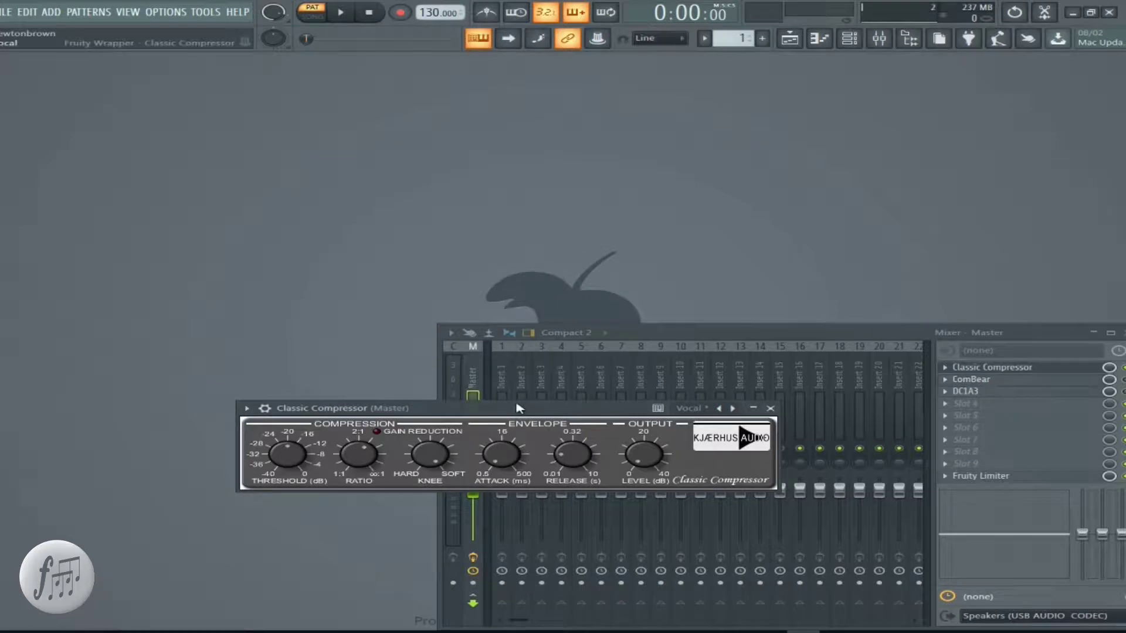
left_click_drag(516, 407, 506, 139)
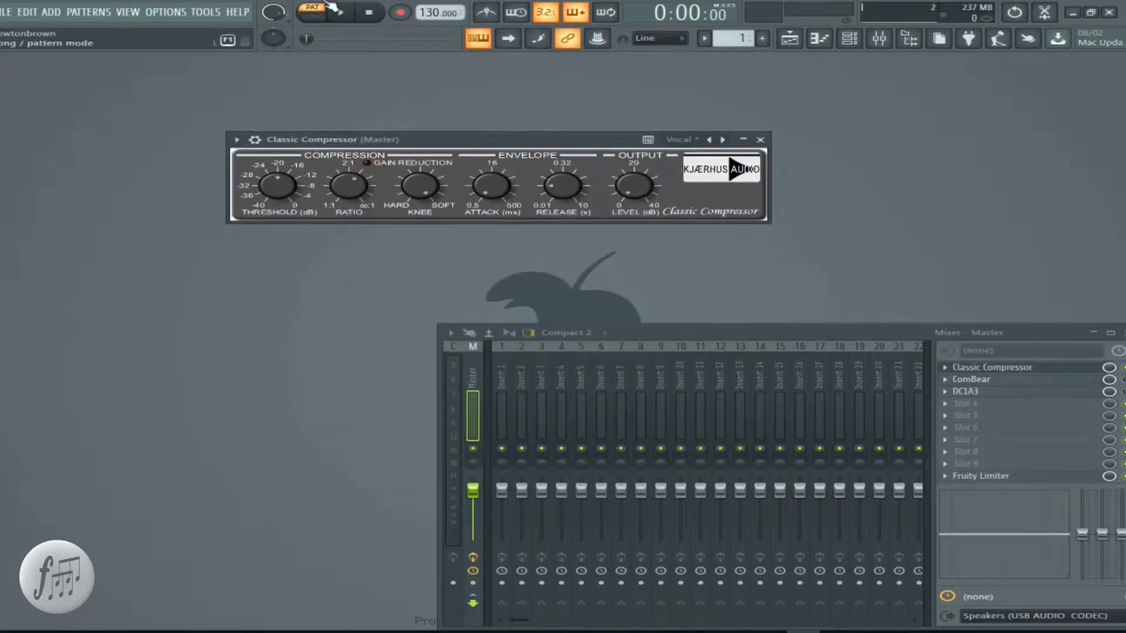
left_click(338, 16)
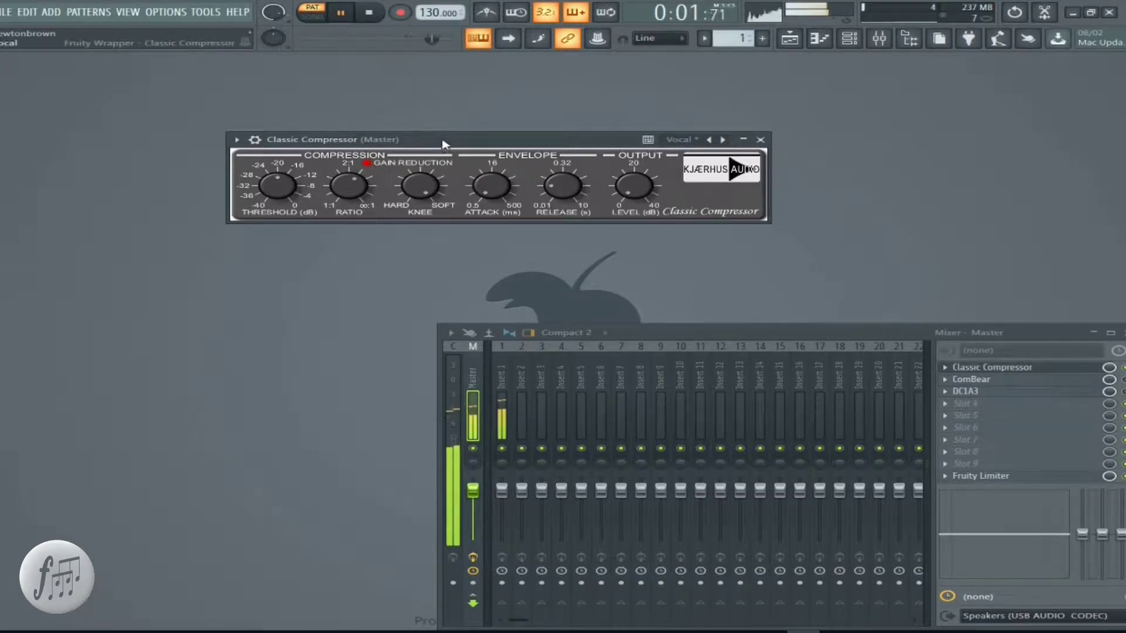
left_click_drag(443, 144, 457, 128)
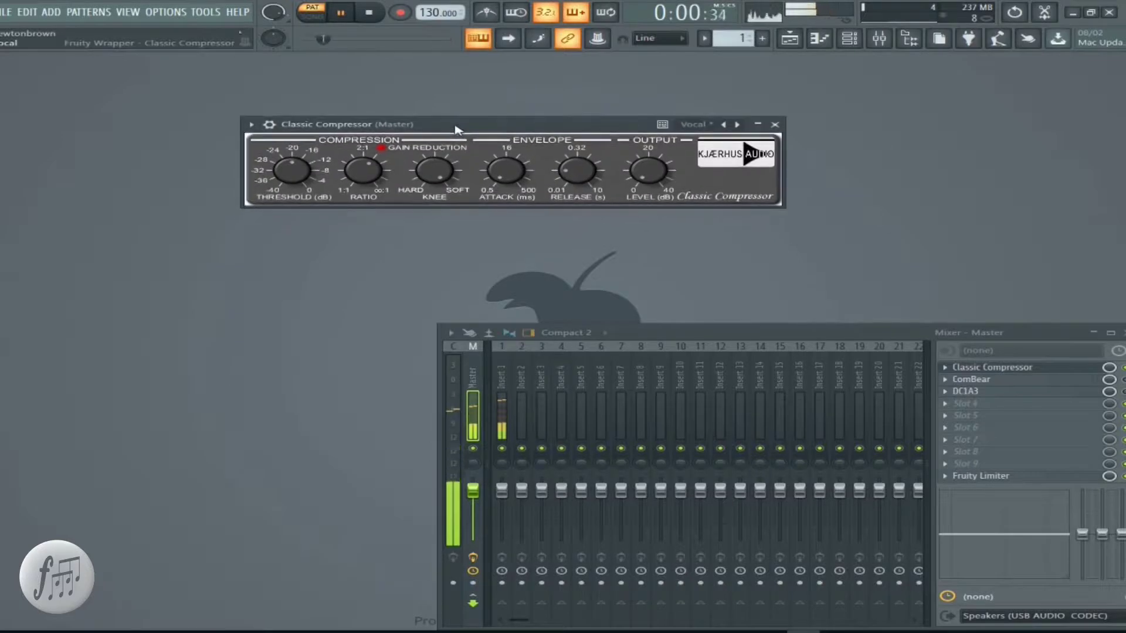
Audition the Vocal definition, Acoustic Guitar, Sustained Guitar, Bass Guitar, Bass Attack and Mix Down presets.
left_click(738, 125)
left_click(738, 125)
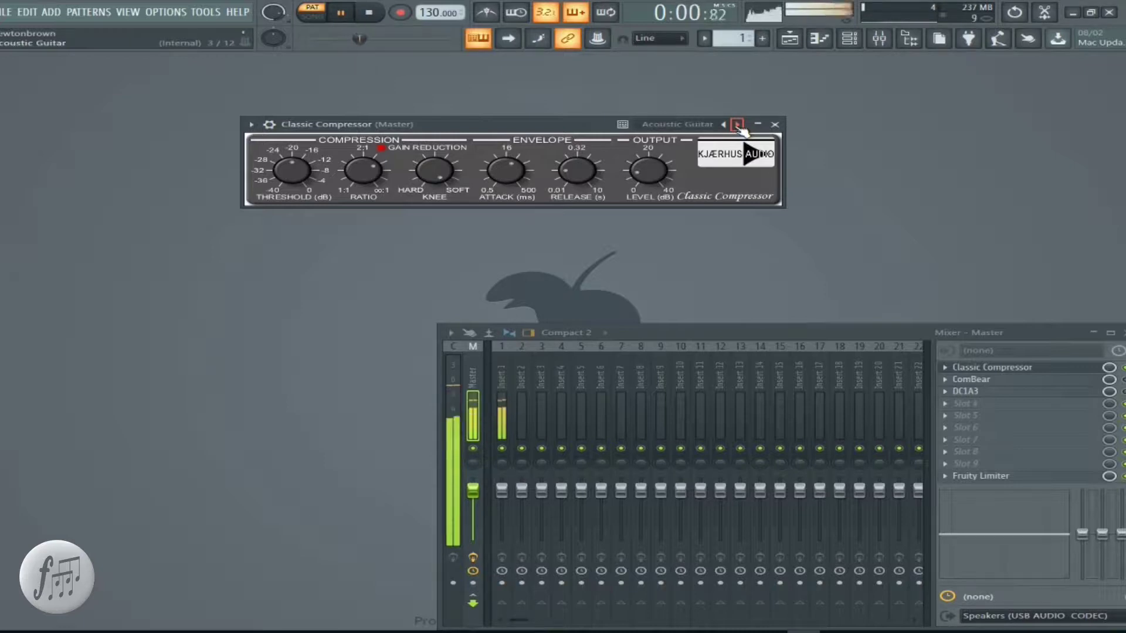
left_click(738, 125)
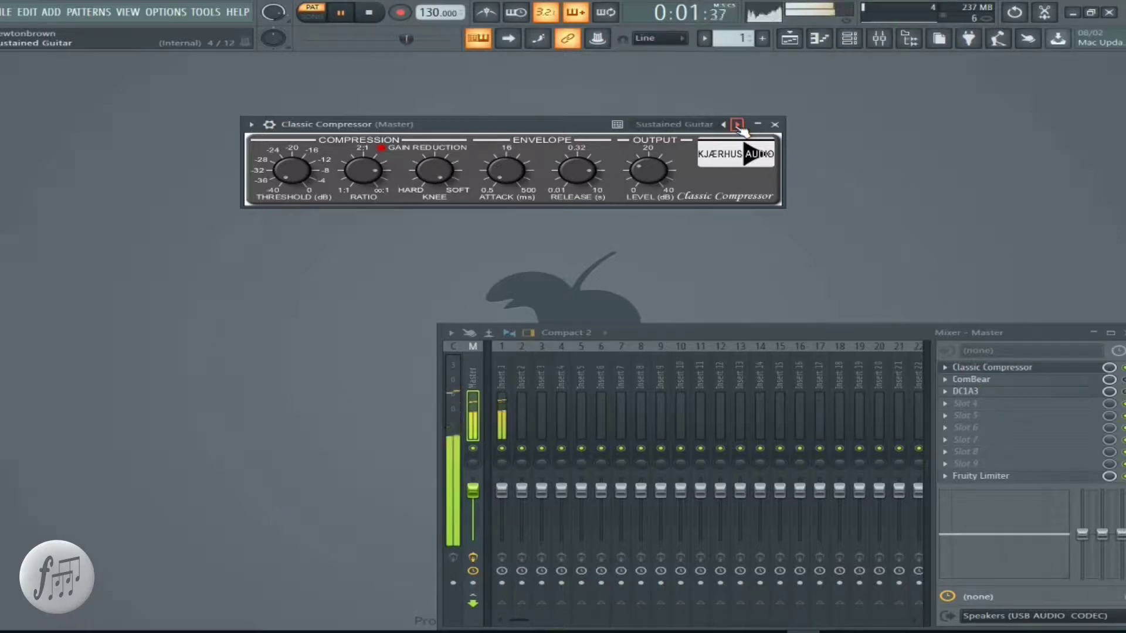
left_click(738, 126)
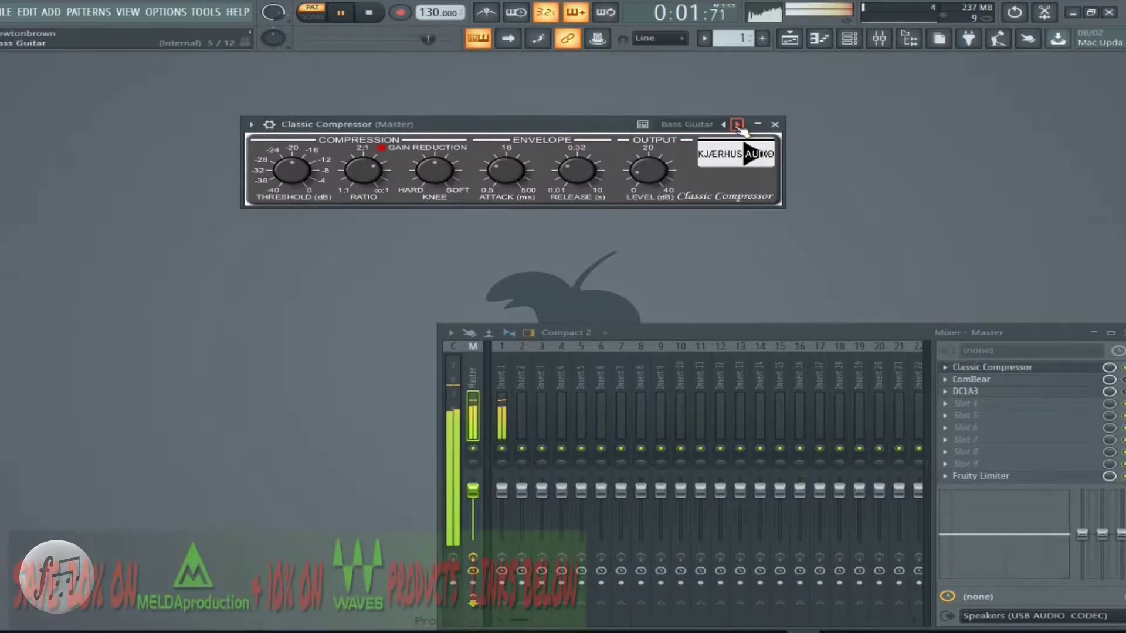
left_click(738, 126)
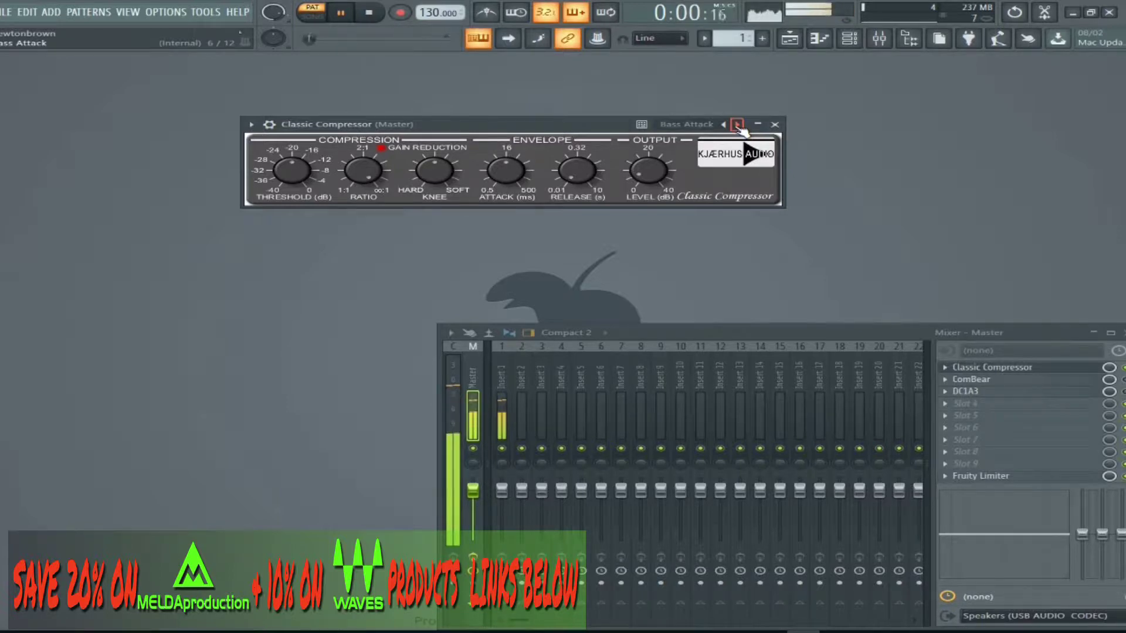
left_click(738, 125)
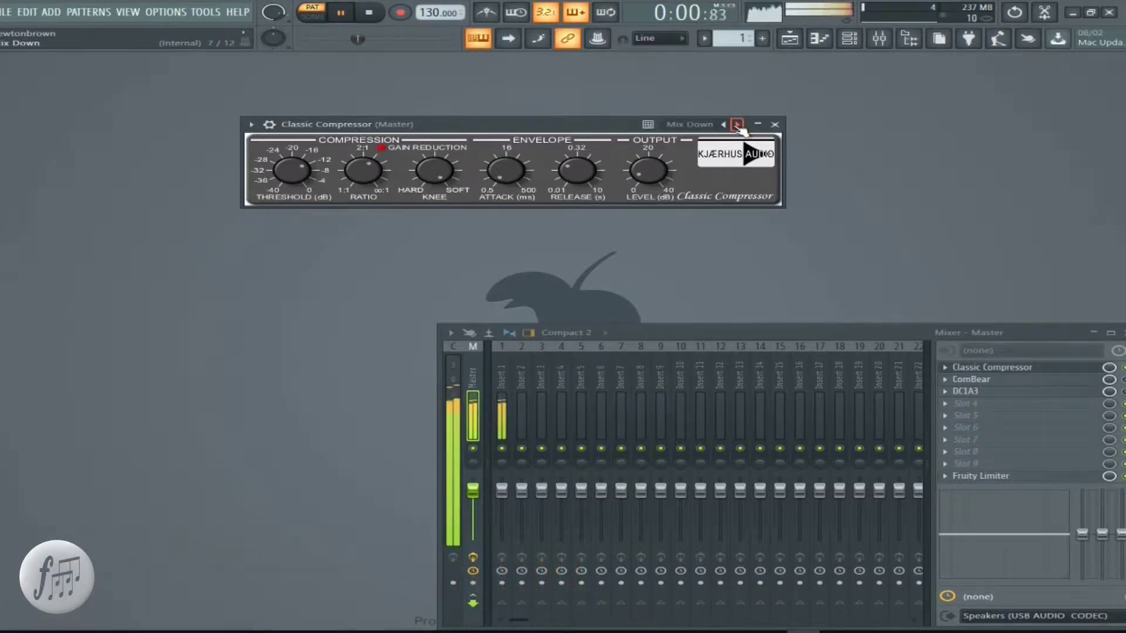
Audition Hard Compression, Premastering, Drums, Kick & Snare and Vocal, end on Vocal definition, and stop playback.
left_click(737, 125)
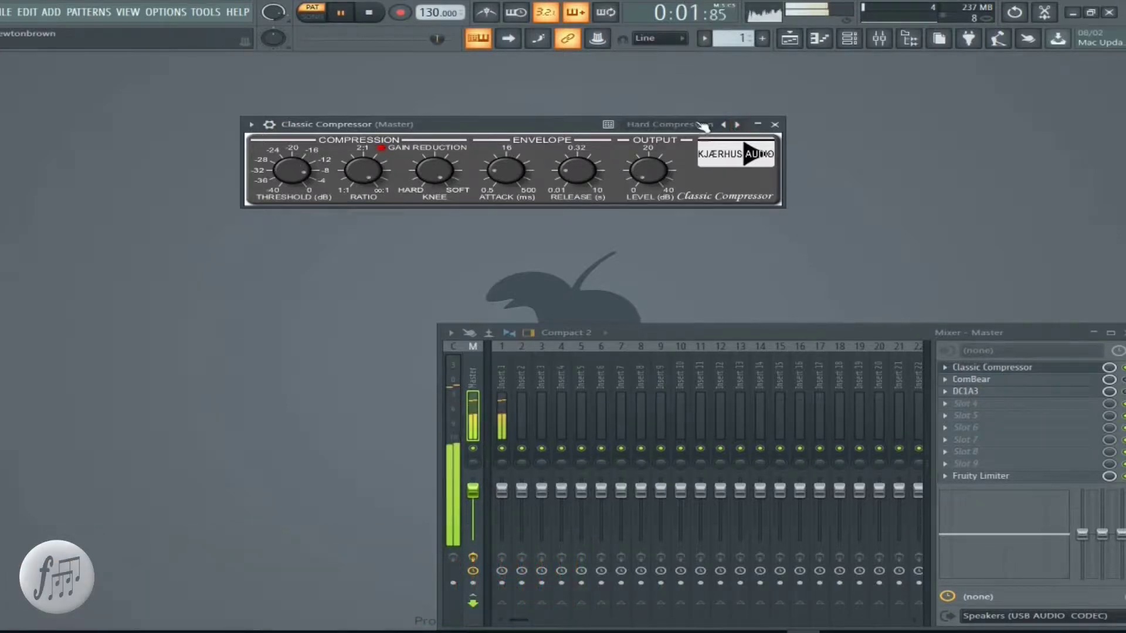
left_click(737, 125)
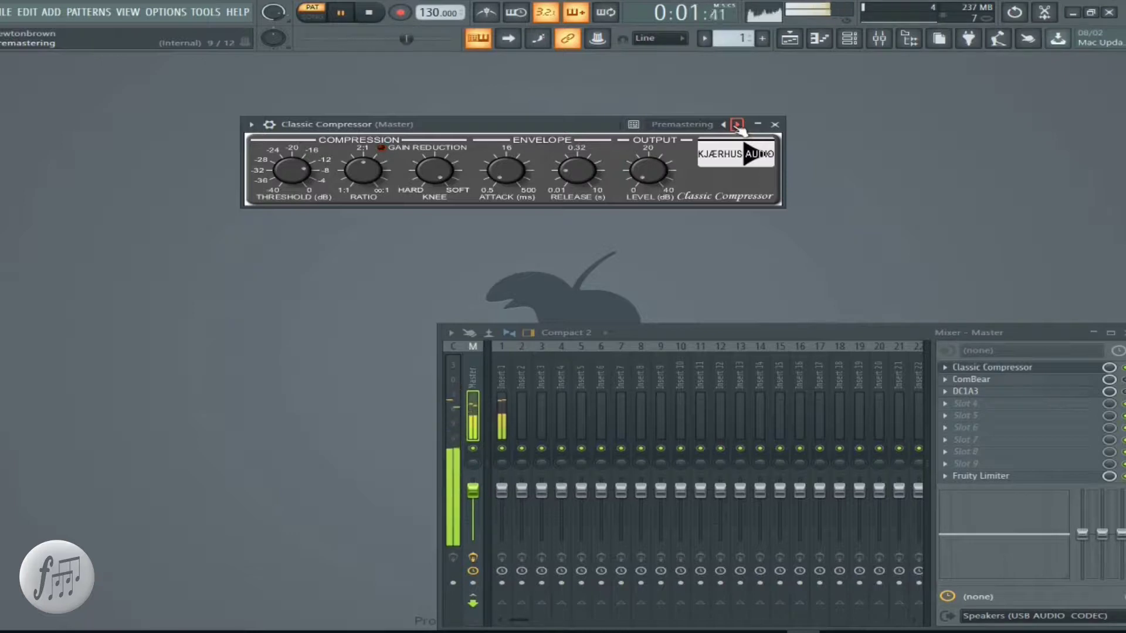
left_click(737, 125)
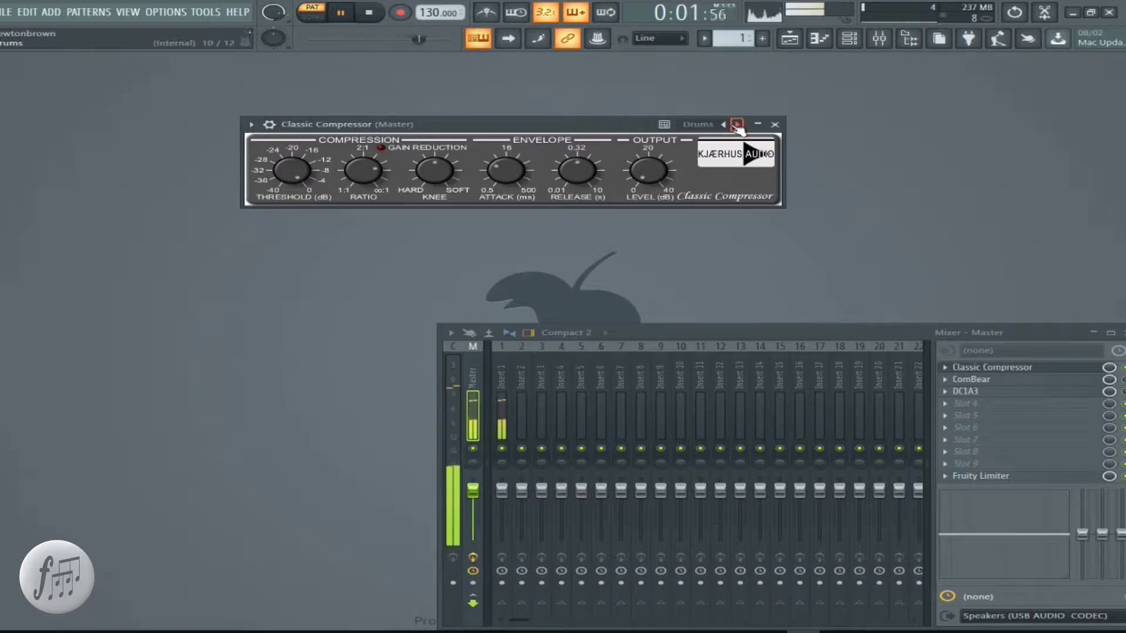
left_click(737, 125)
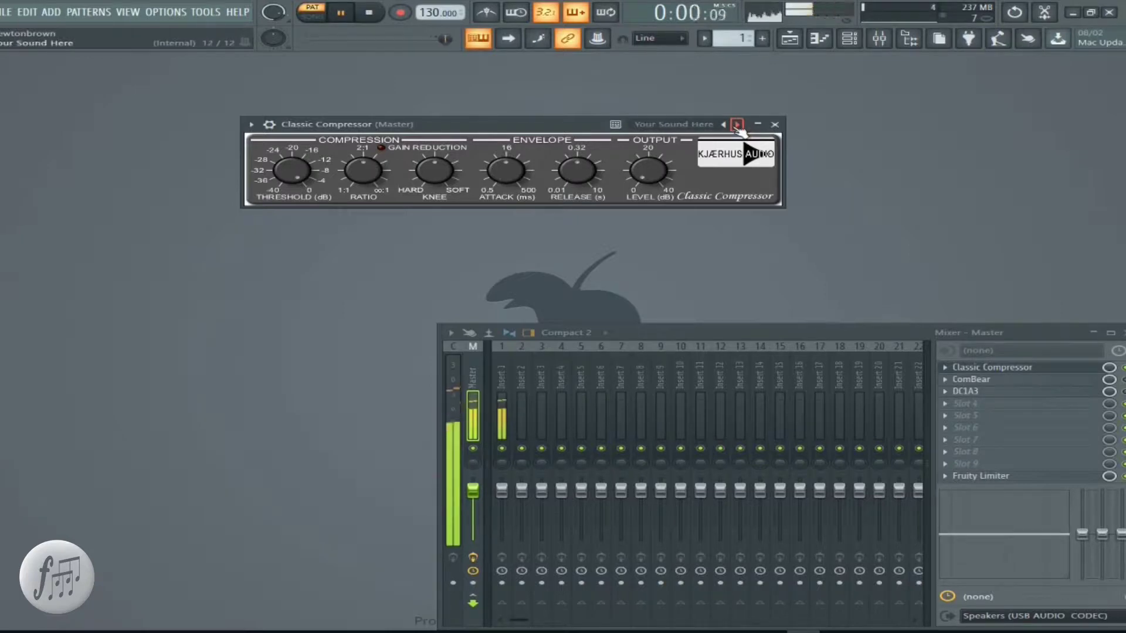
left_click(737, 125)
left_click(737, 125)
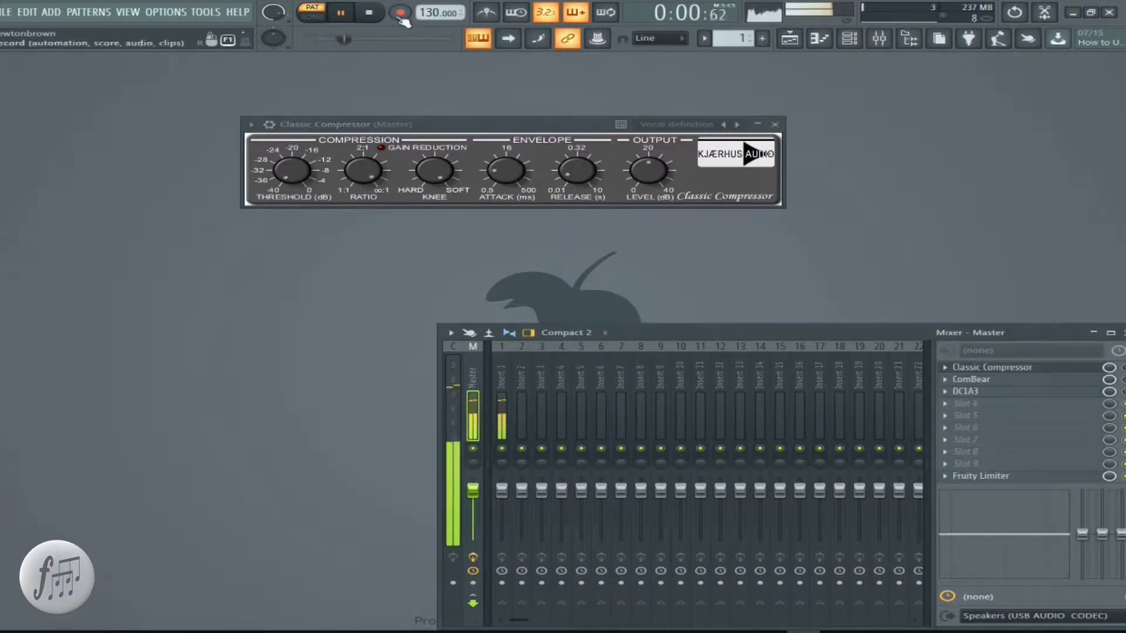
key("space")
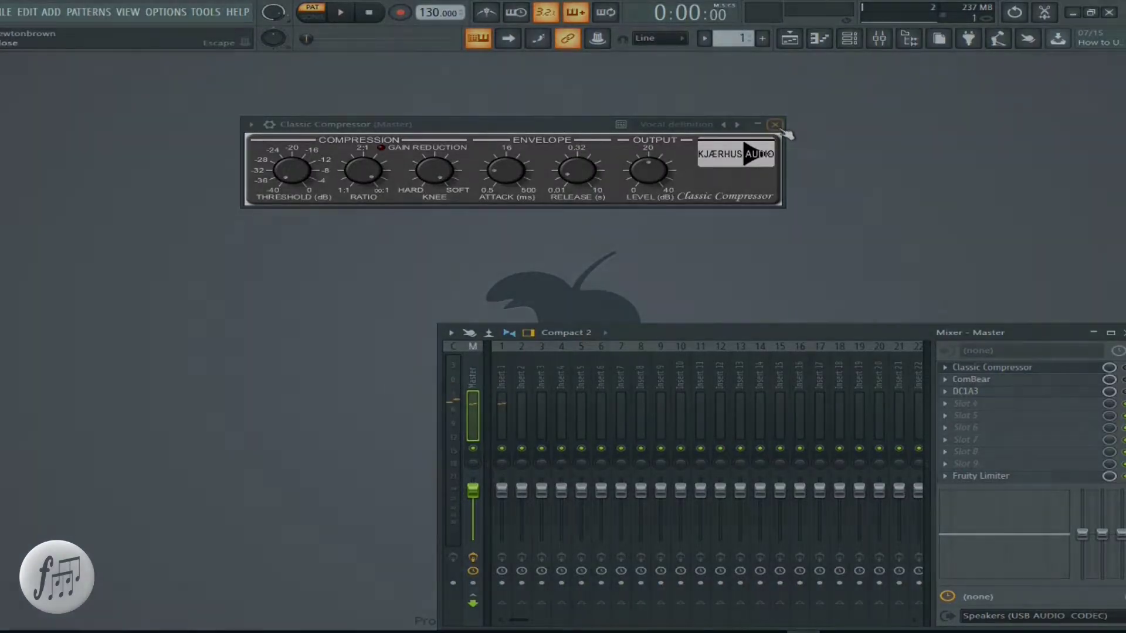
Close Classic Compressor and compare ComBear by toggling its Bypass on and back off.
left_click(777, 126)
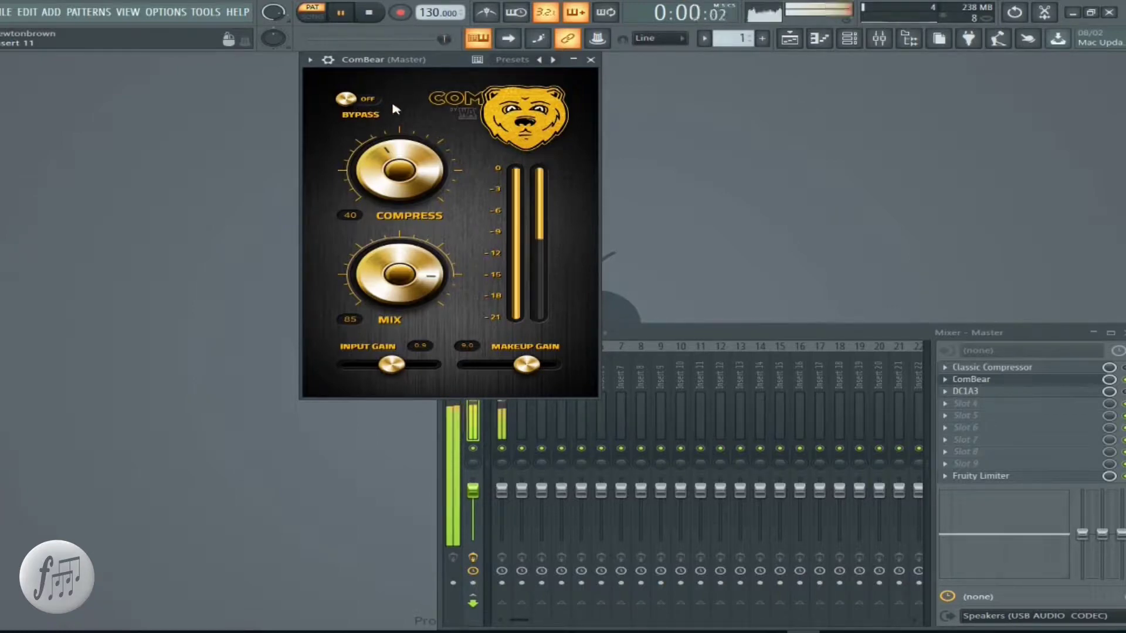
left_click(347, 103)
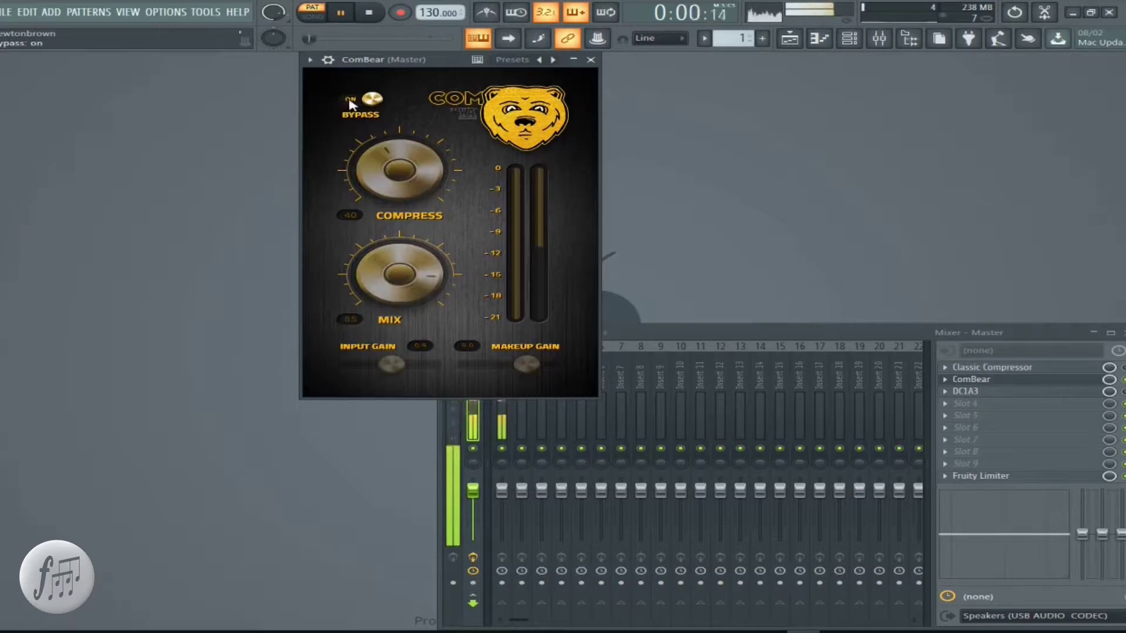
left_click(347, 103)
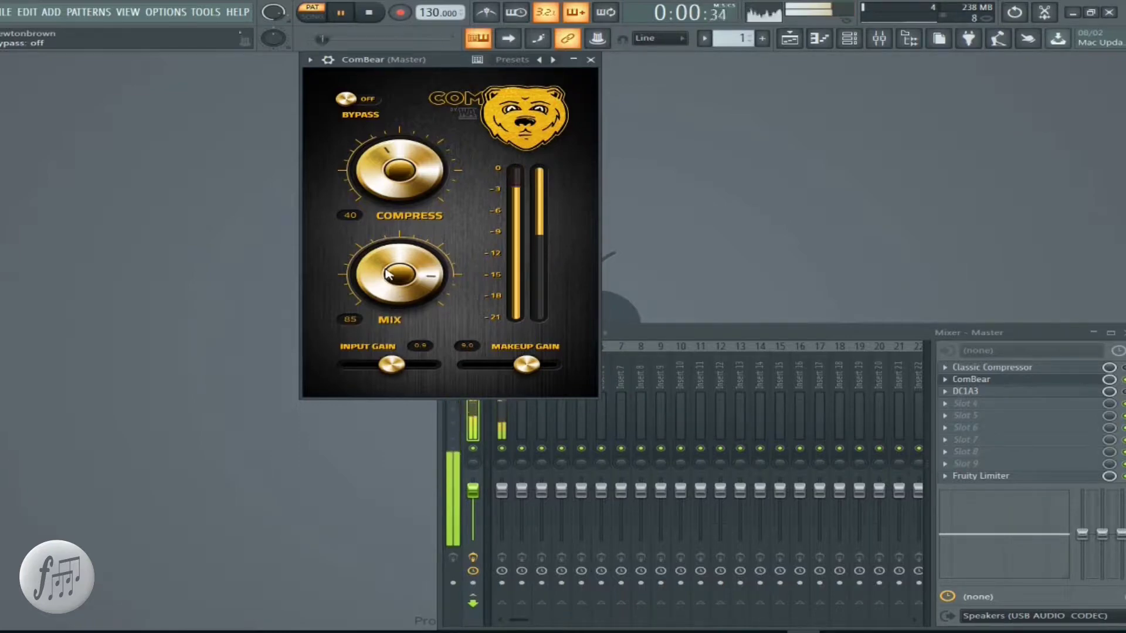
Adjust ComBear's Mix to 63, Input Gain to 0.7 and Makeup Gain to 4.6 dB.
mouse_move(387, 274)
left_mouse_down()
mouse_move(422, 313)
mouse_move(398, 287)
left_mouse_up()
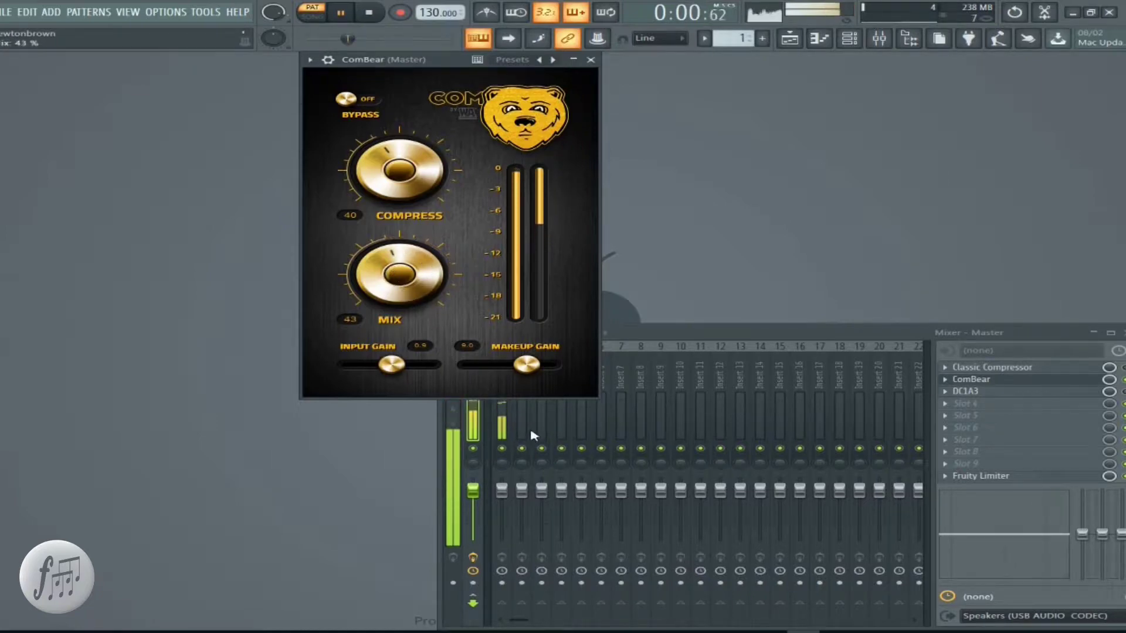
left_click_drag(533, 435, 546, 448)
left_click_drag(515, 411, 467, 389)
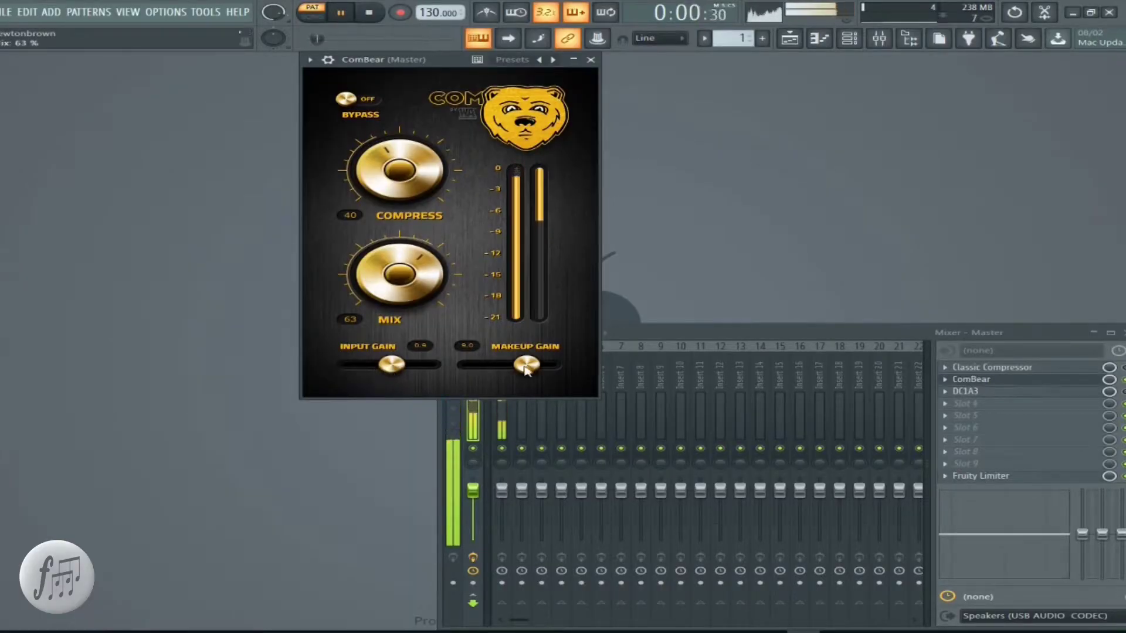
mouse_move(398, 365)
left_mouse_down()
mouse_move(344, 360)
mouse_move(428, 366)
mouse_move(390, 368)
left_mouse_up()
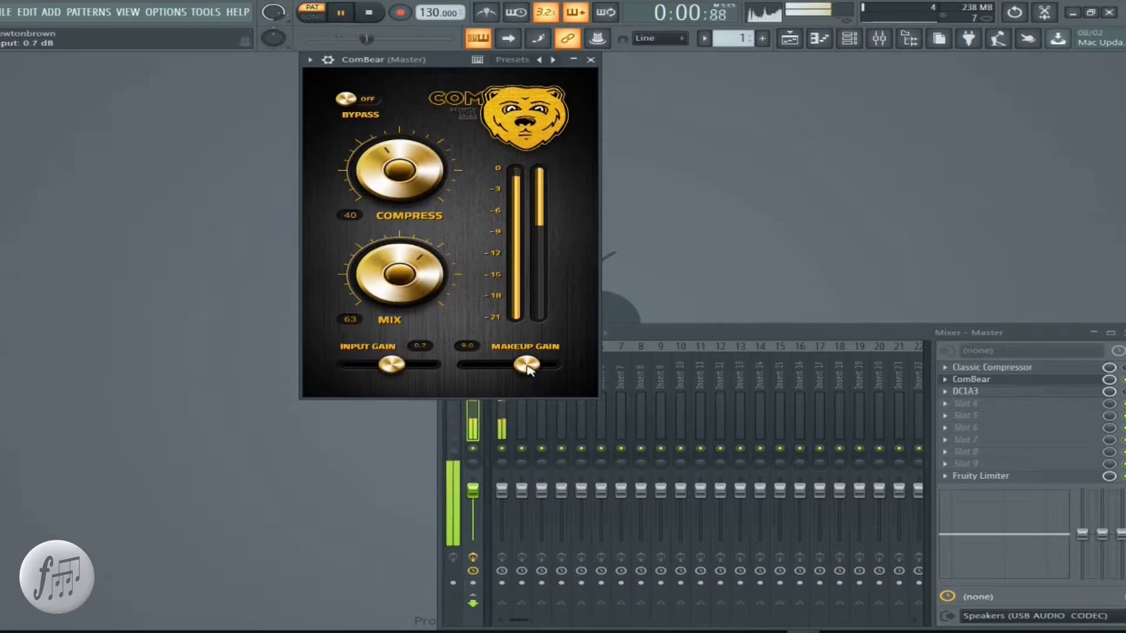
mouse_move(526, 365)
left_mouse_down()
mouse_move(486, 362)
mouse_move(551, 364)
mouse_move(517, 365)
left_mouse_up()
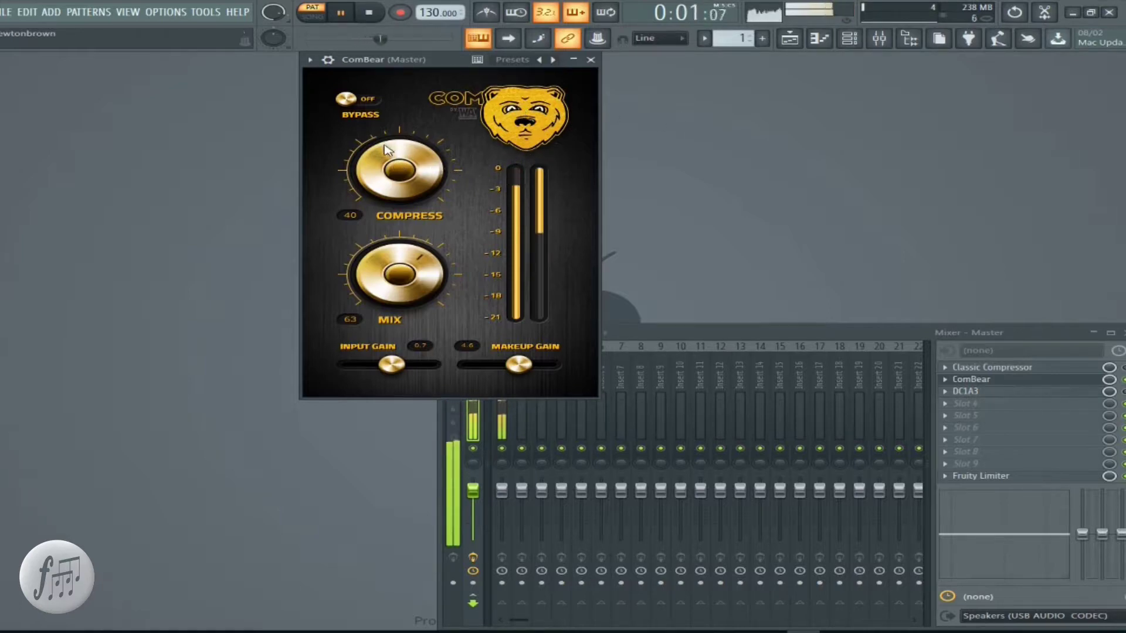
Set ComBear's Compress knob to 66 and close the ComBear window.
scroll(386, 150, "down", 1)
left_click_drag(382, 179, 399, 316)
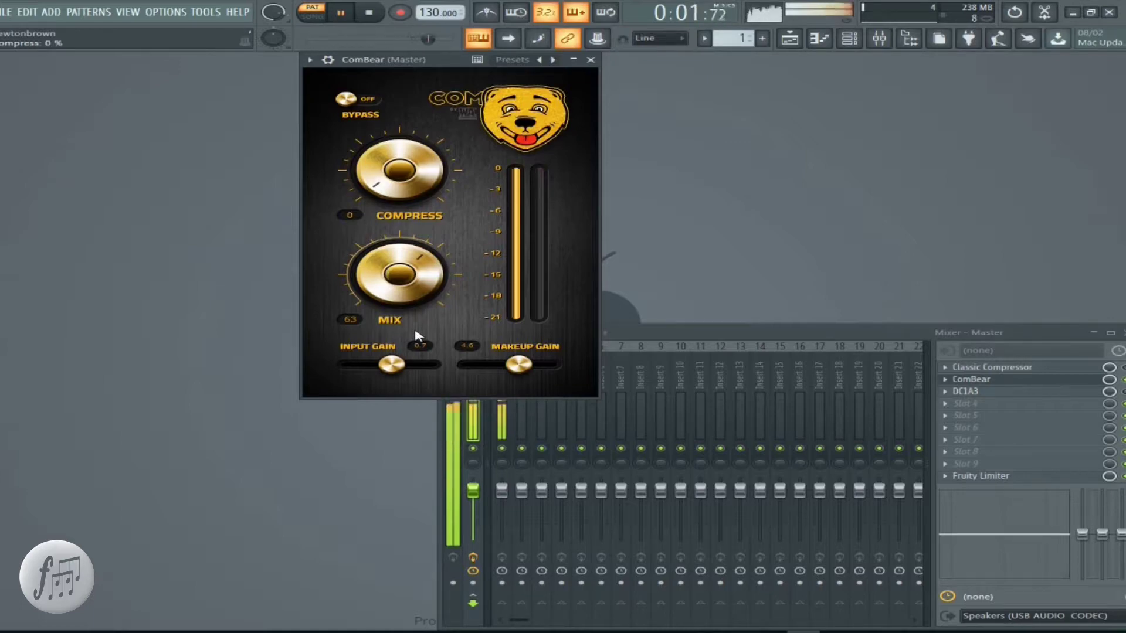
left_click_drag(418, 336, 408, 98)
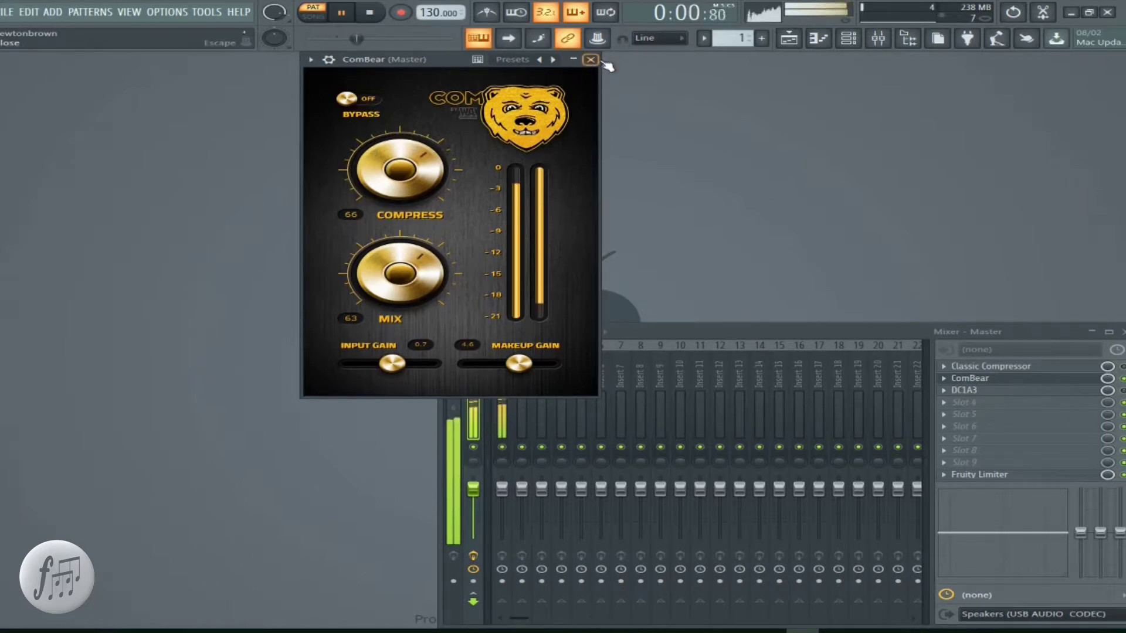
left_click(590, 60)
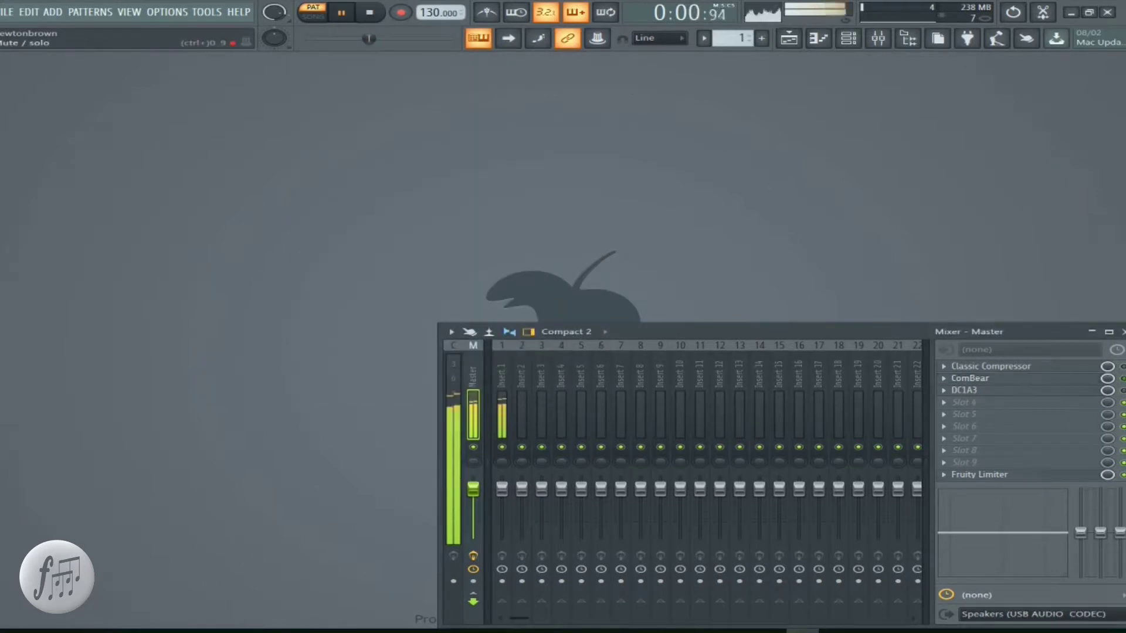
Open DC1A3 from the Master insert, move its window left, and raise Input from -6.8 to -4.6 dB.
left_click(997, 390)
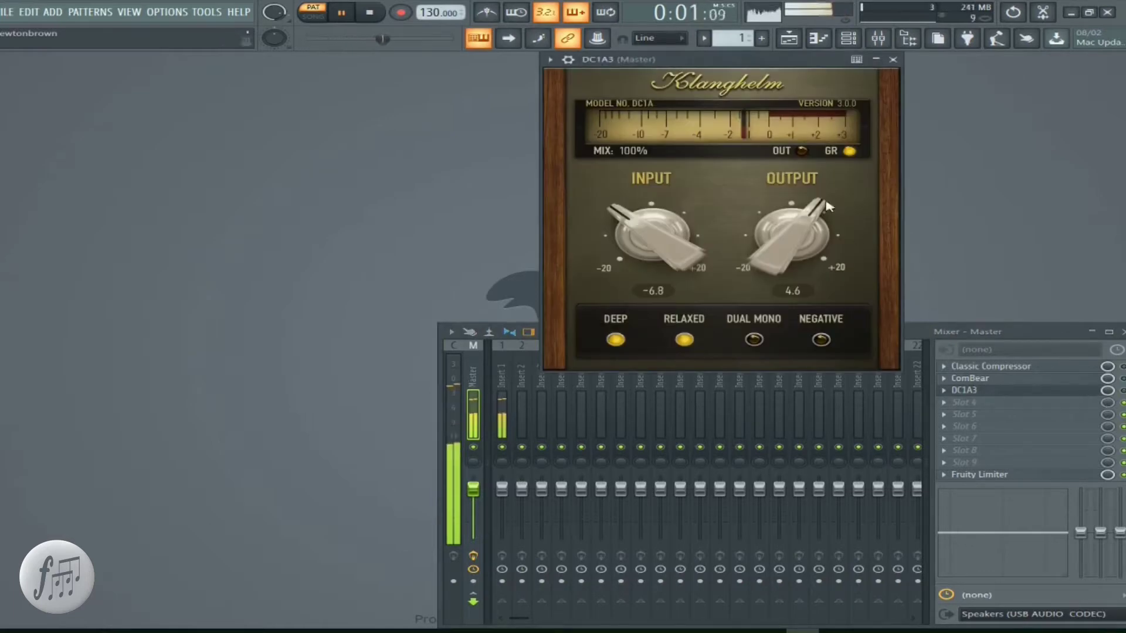
left_click_drag(662, 61, 381, 58)
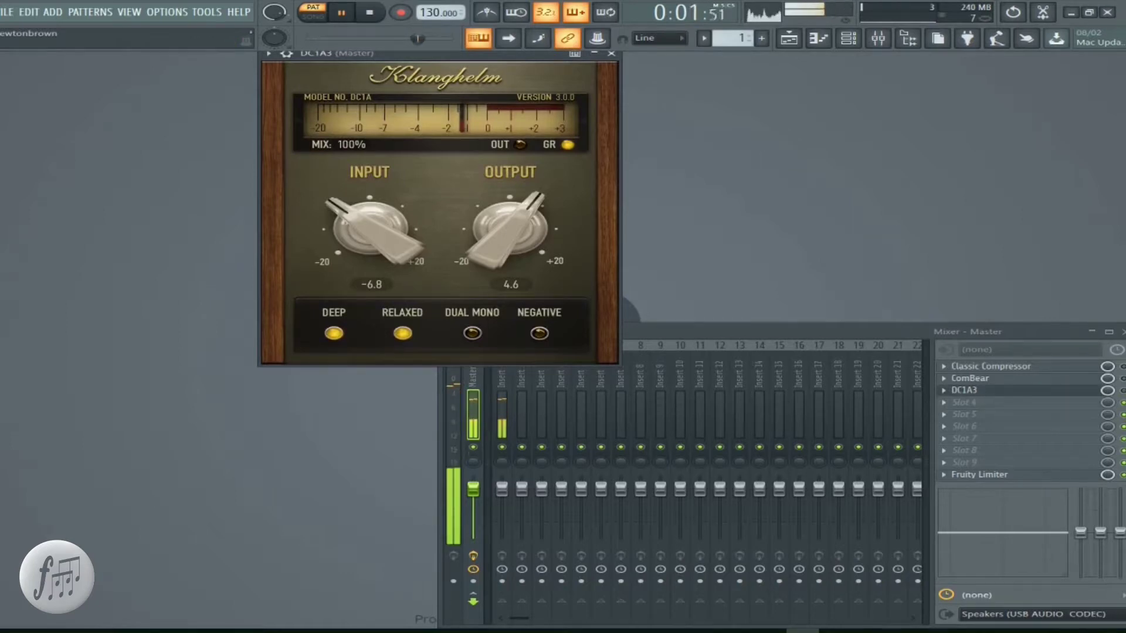
key("F9")
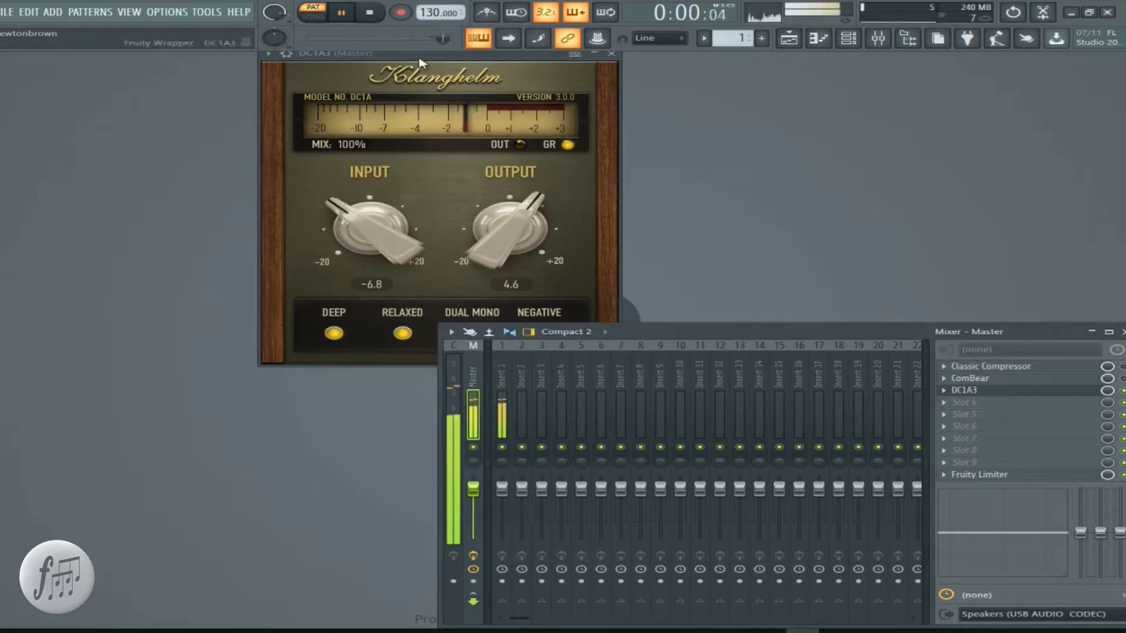
left_click(423, 76)
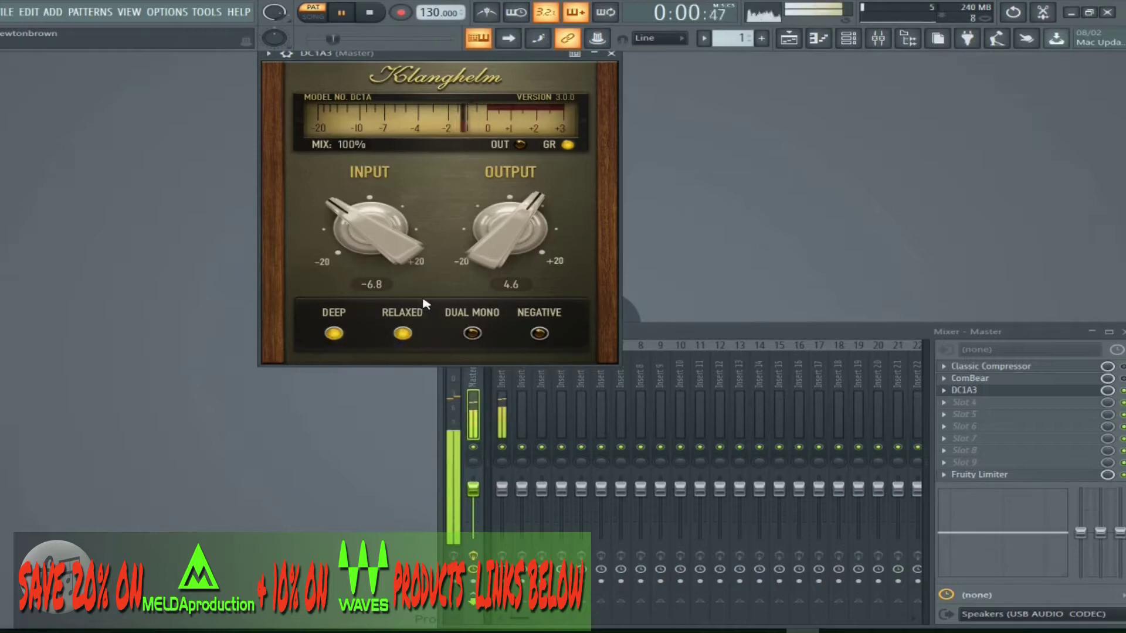
left_click_drag(349, 239, 352, 204)
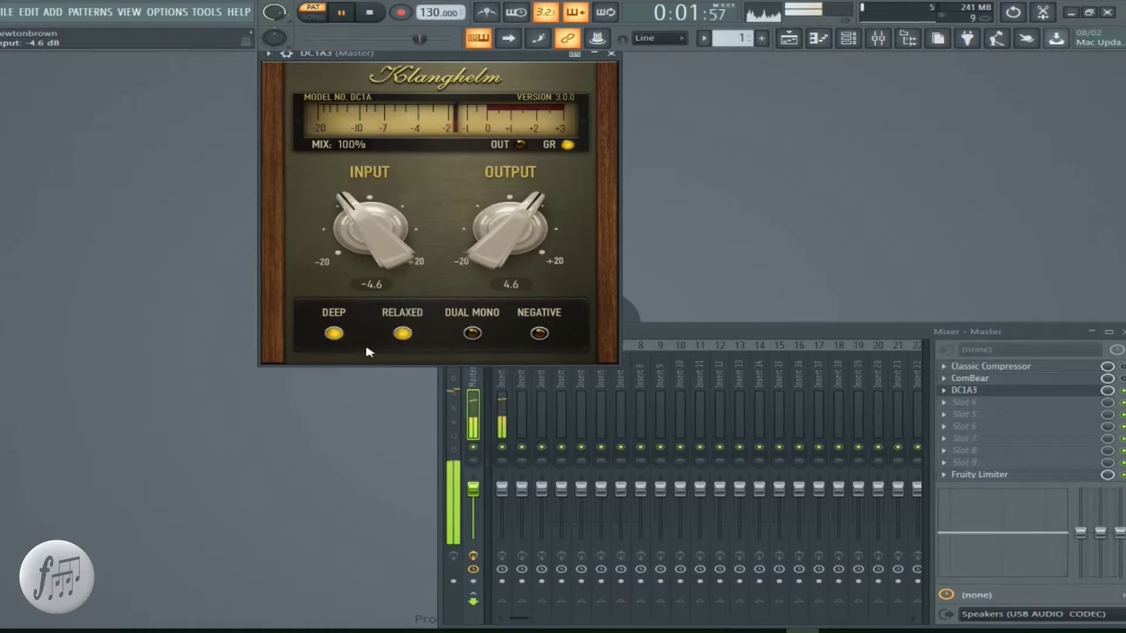
Turn DC1A3's Deep and Relaxed modes off, try Dual Mono, and end with only Negative enabled.
left_click(334, 335)
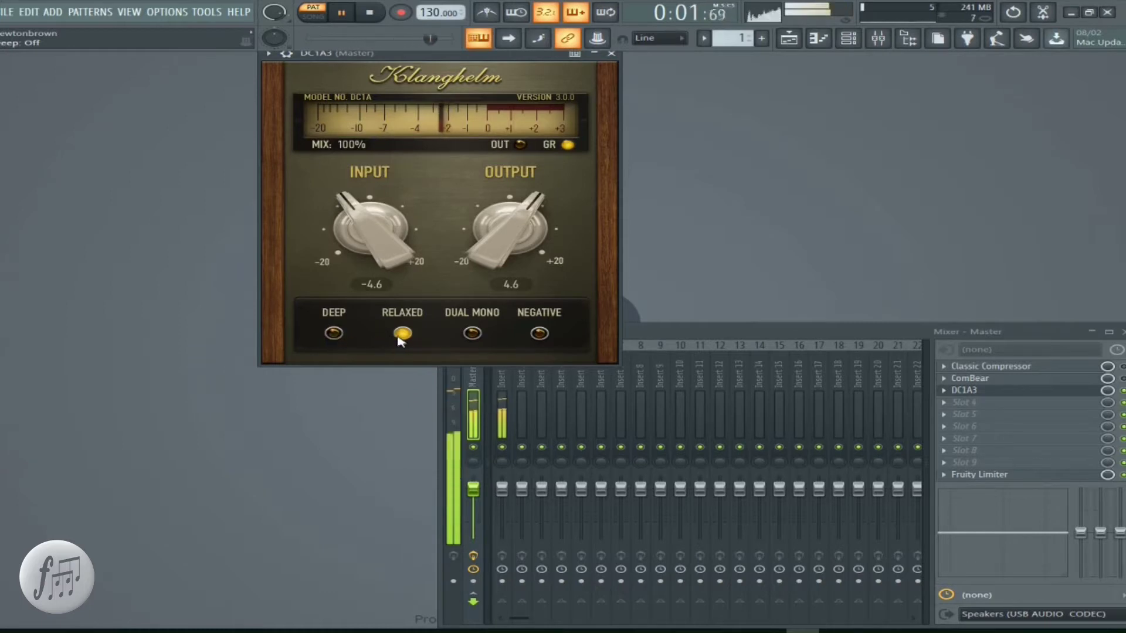
left_click(402, 335)
left_click(336, 340)
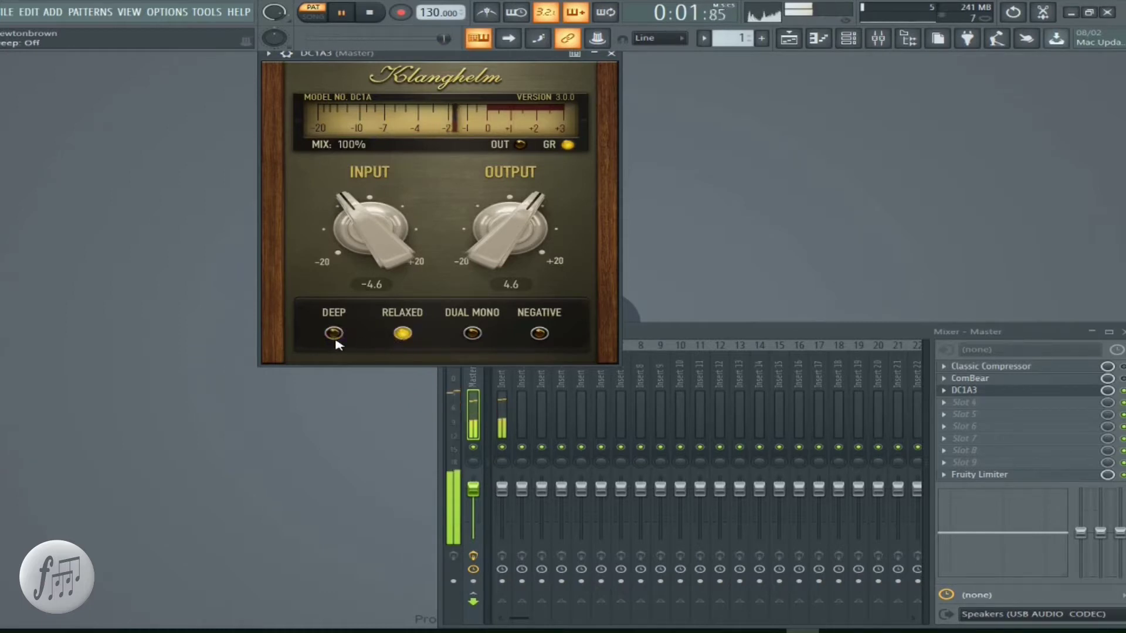
left_click(403, 339)
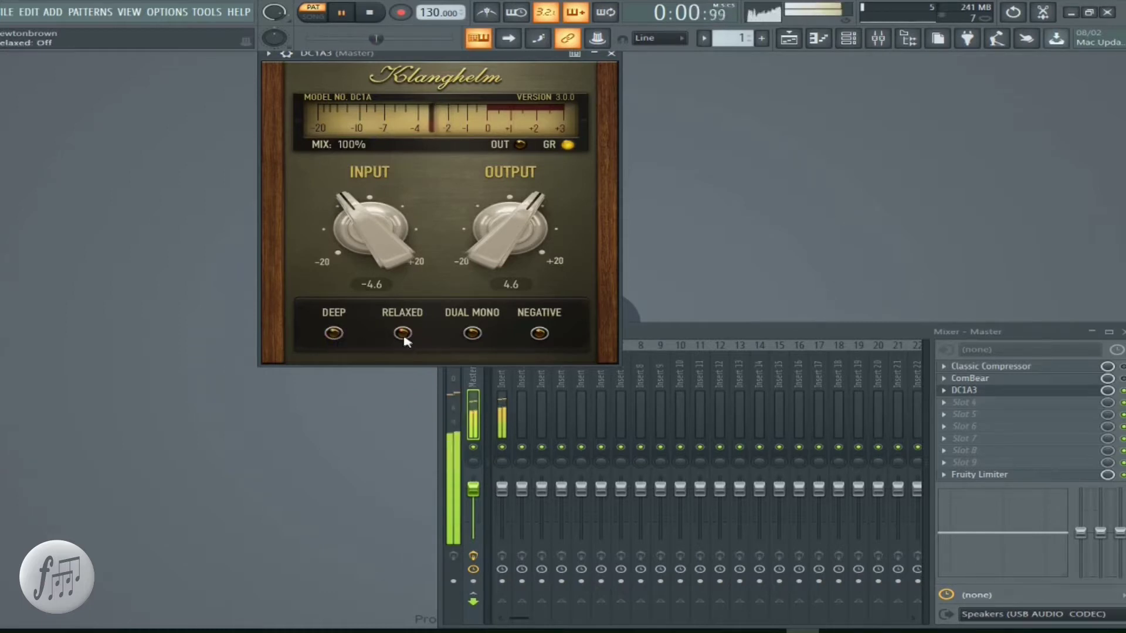
left_click(471, 337)
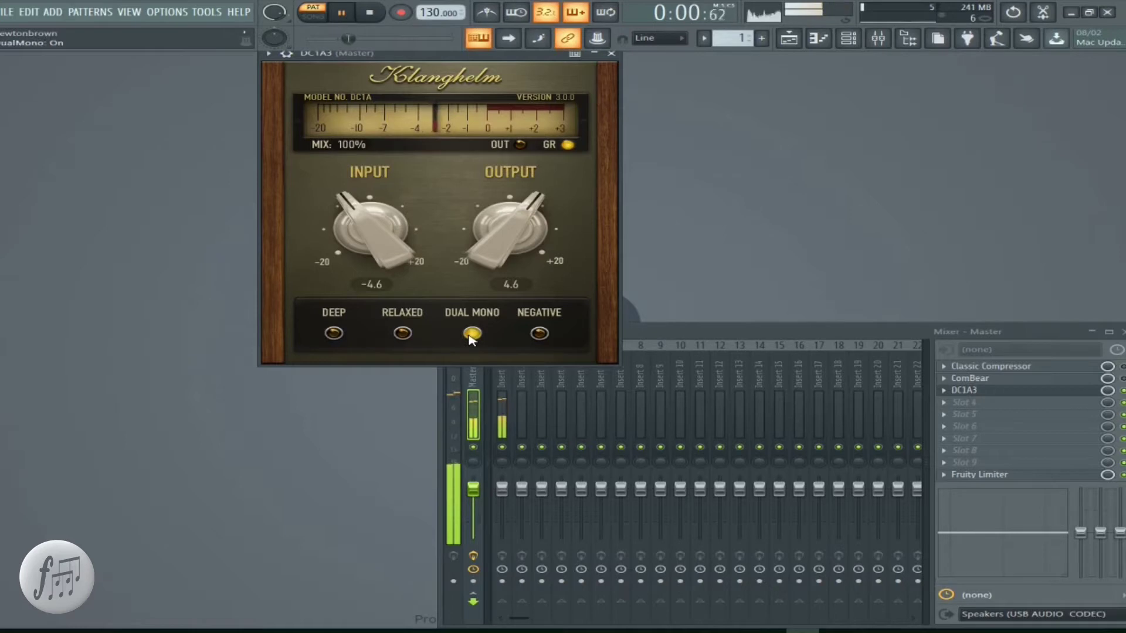
left_click(540, 335)
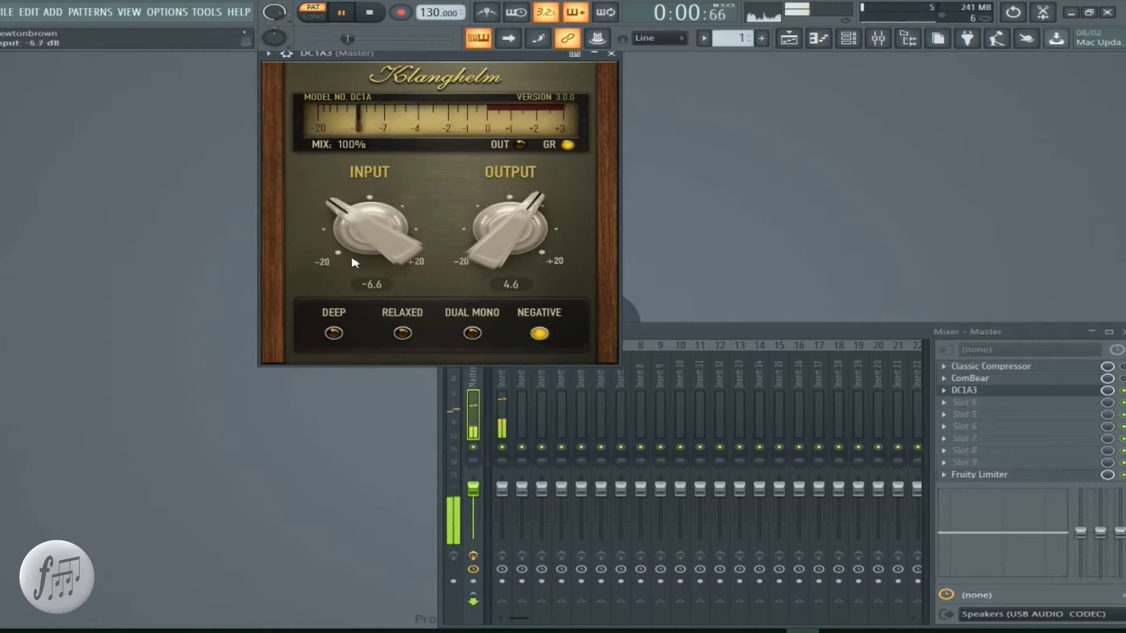
Sweep DC1A3's Input and Output knobs, bringing Input to -13.8 and Output to -3.8 dB.
scroll(330, 228, "down", 1)
left_click_drag(329, 228, 312, 329)
left_click_drag(511, 220, 515, 88)
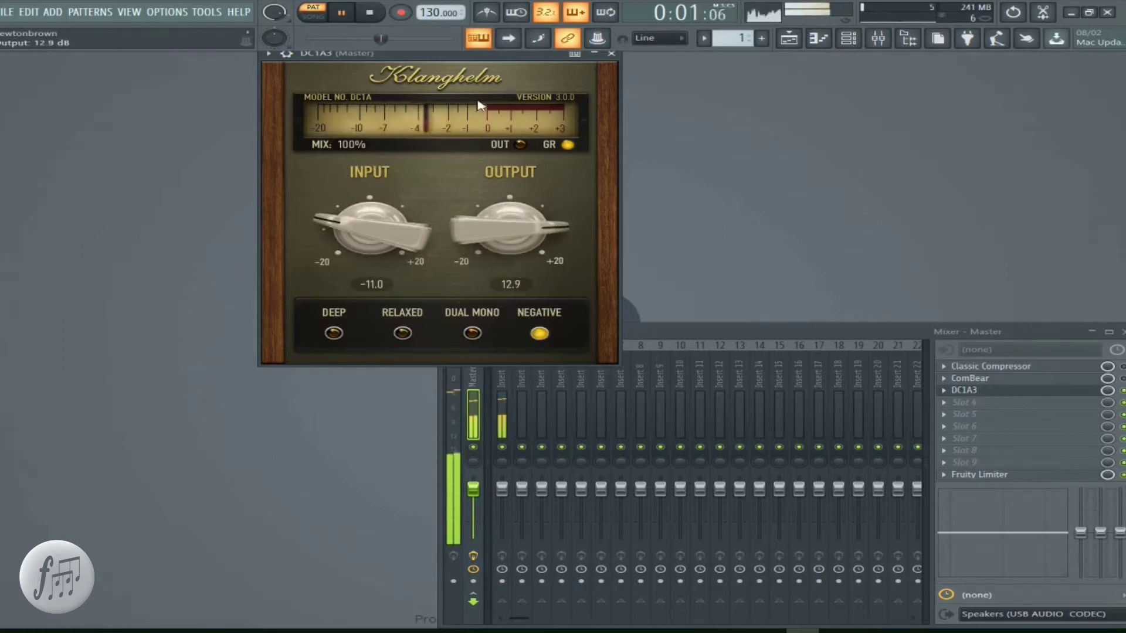
left_click_drag(357, 222, 375, 193)
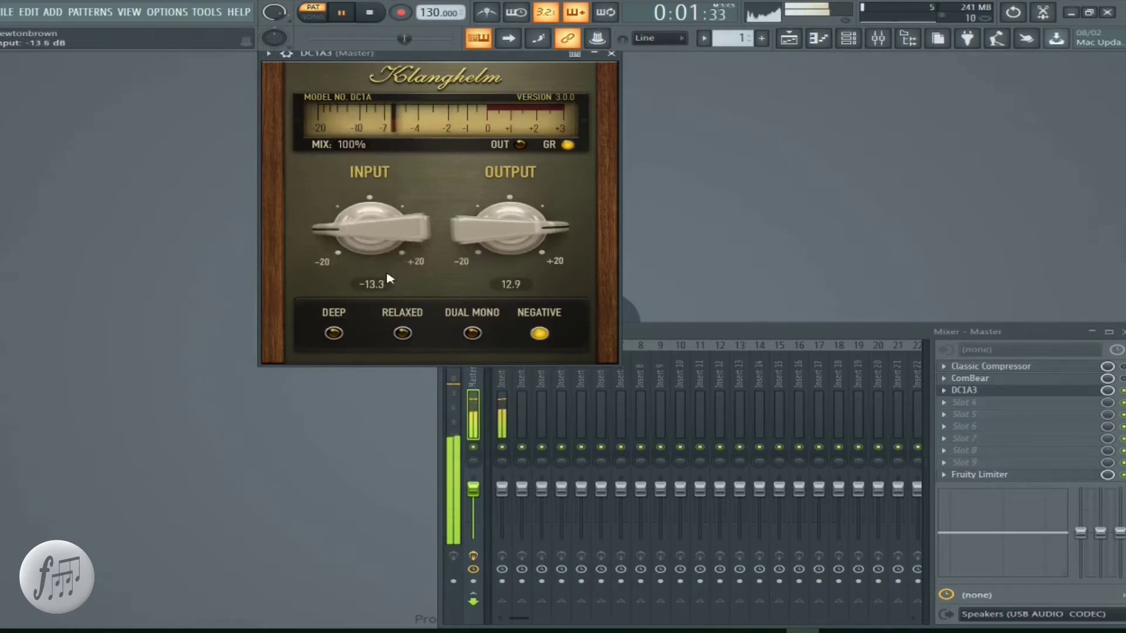
left_click_drag(477, 229, 666, 490)
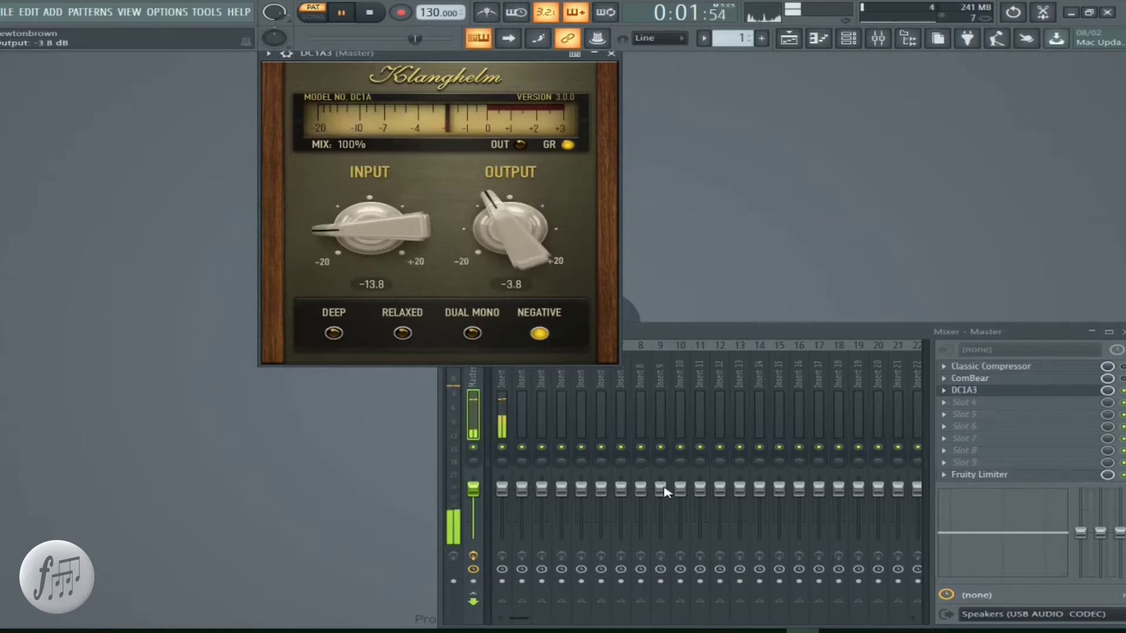
Switch Negative off, Relaxed and Deep on, Dual Mono off, then raise Input toward -9.9 dB.
left_click(538, 333)
left_click(472, 334)
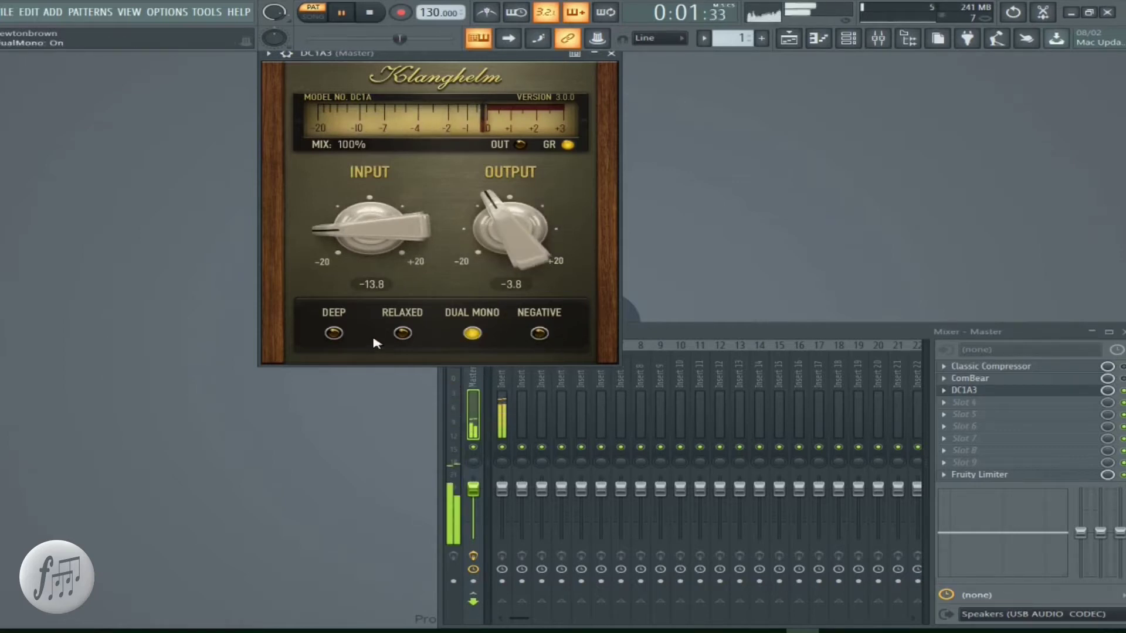
left_click(402, 333)
left_click(333, 333)
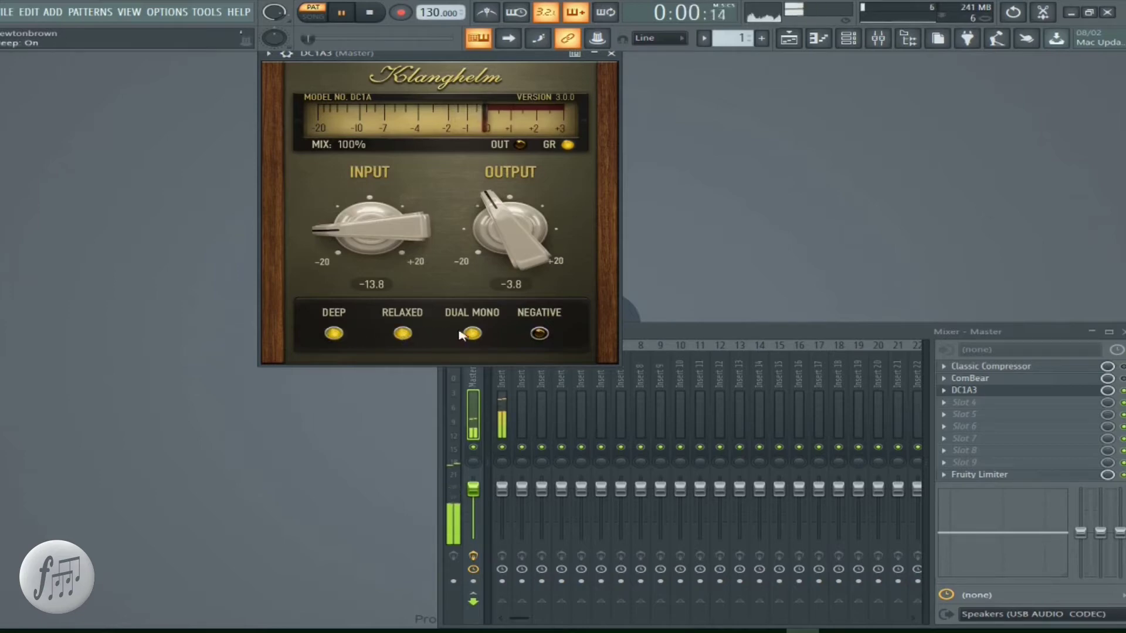
left_click(472, 333)
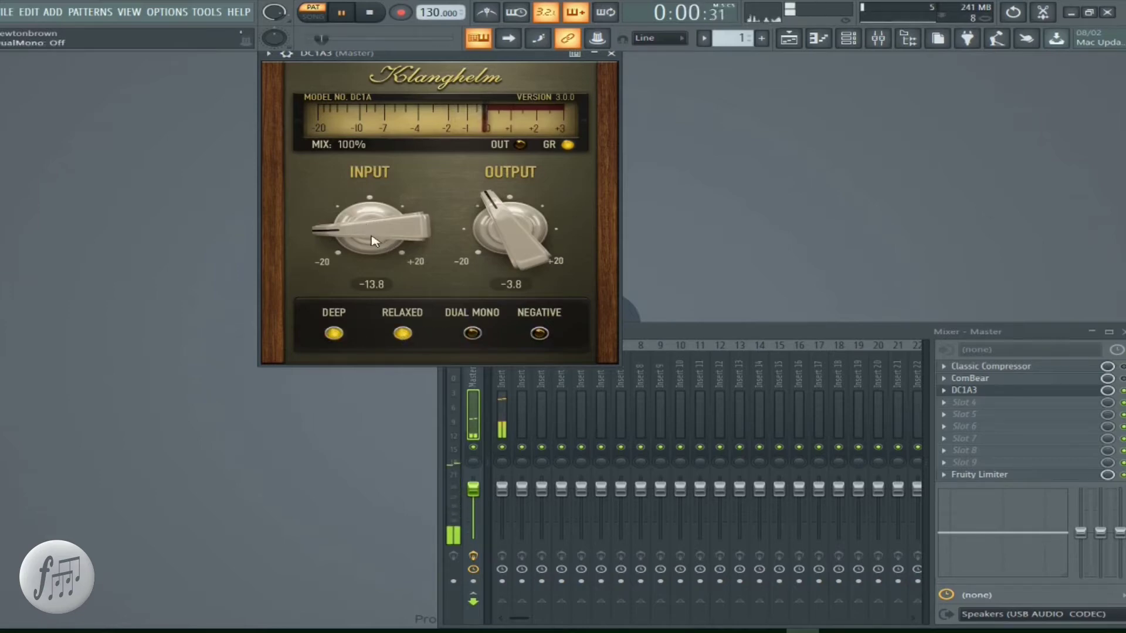
left_click_drag(370, 230, 334, 109)
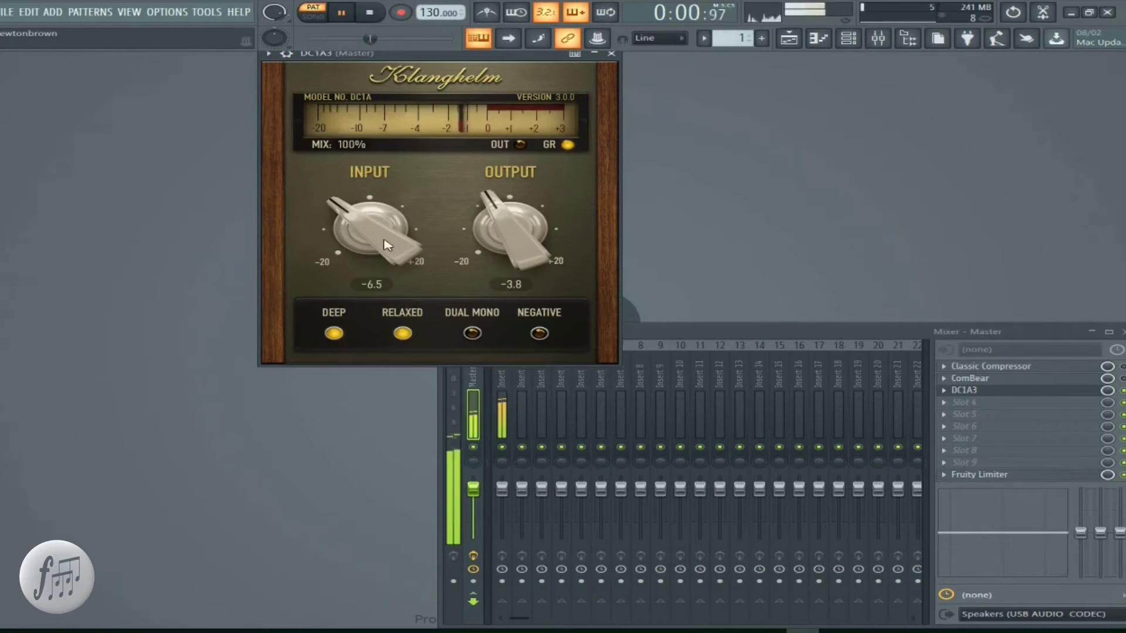
Raise DC1A3's Input to -3.4 dB and Output to 3.4 dB, and switch its meter to OUT.
left_click_drag(387, 245, 383, 190)
left_click_drag(508, 231, 520, 103)
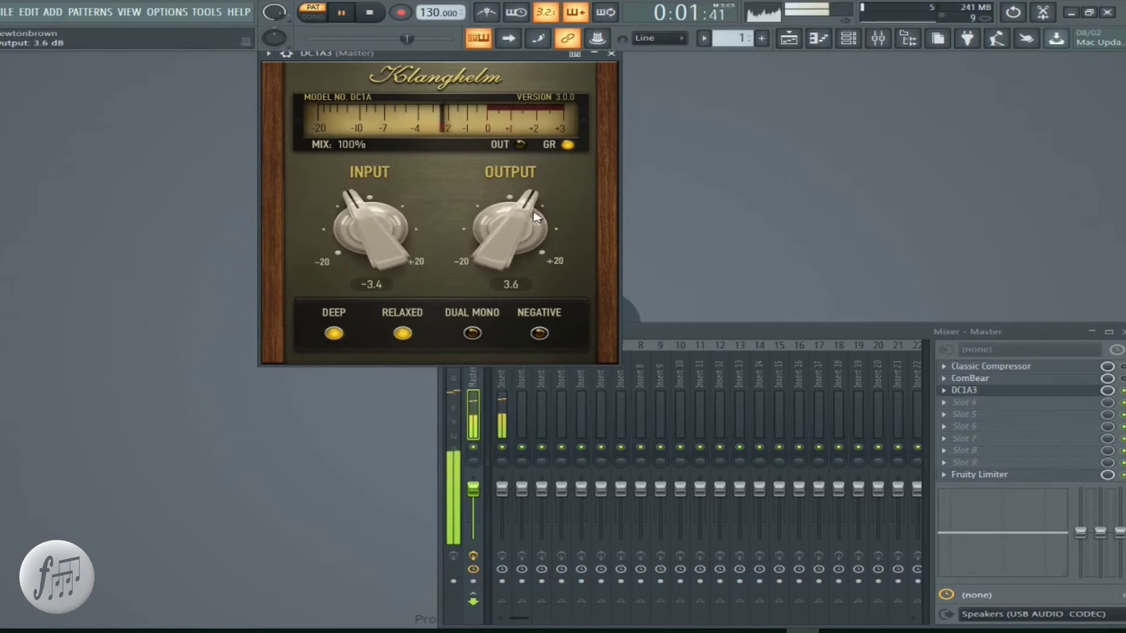
scroll(535, 217, "down", 2)
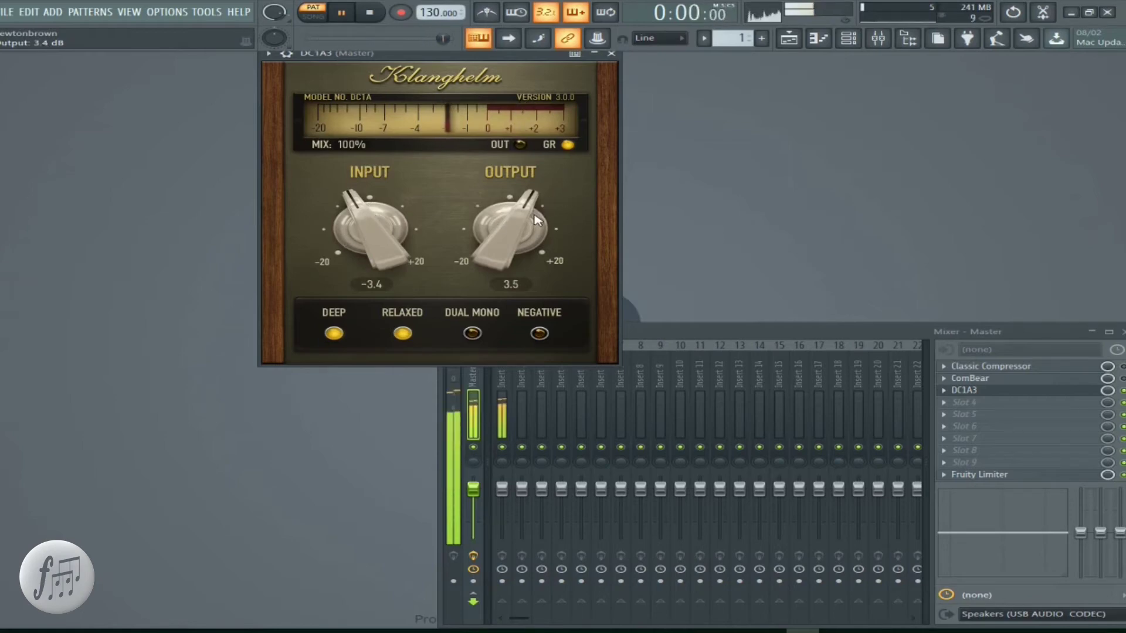
left_click(520, 145)
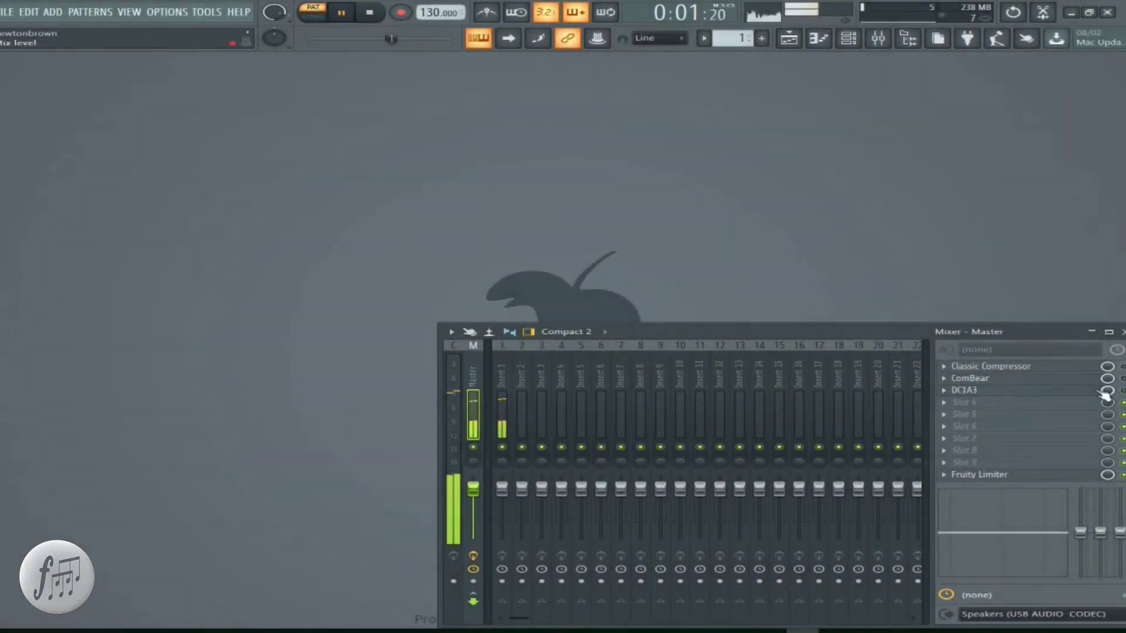
Open Classic Compressor, DC1A3 and ComBear from the Master insert slots.
left_click(967, 366)
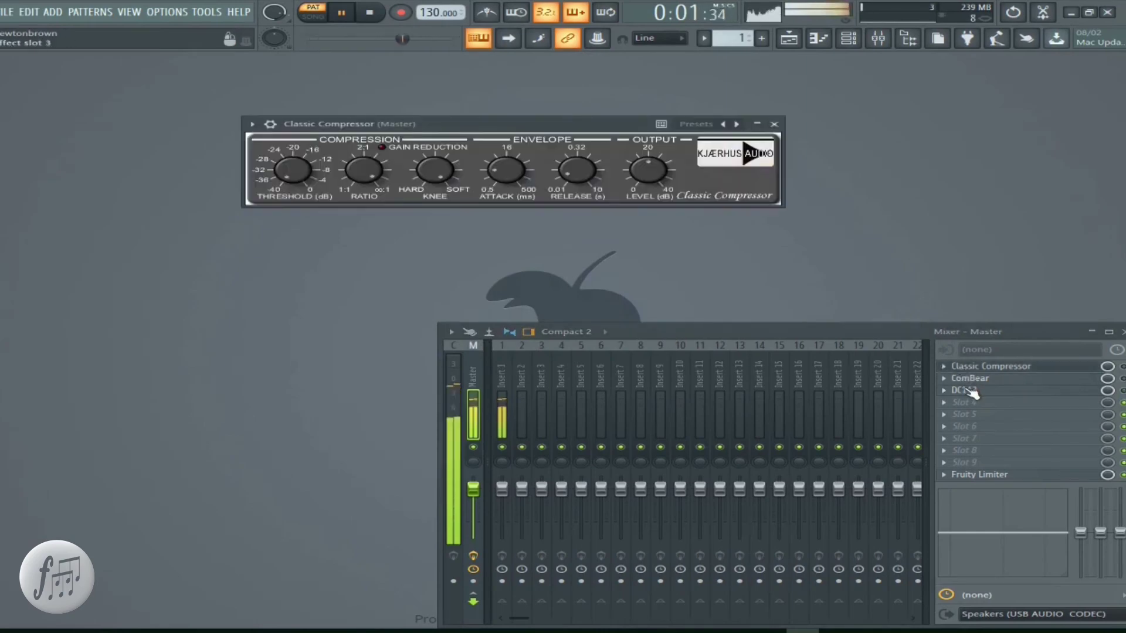
left_click(967, 391)
left_click(969, 379)
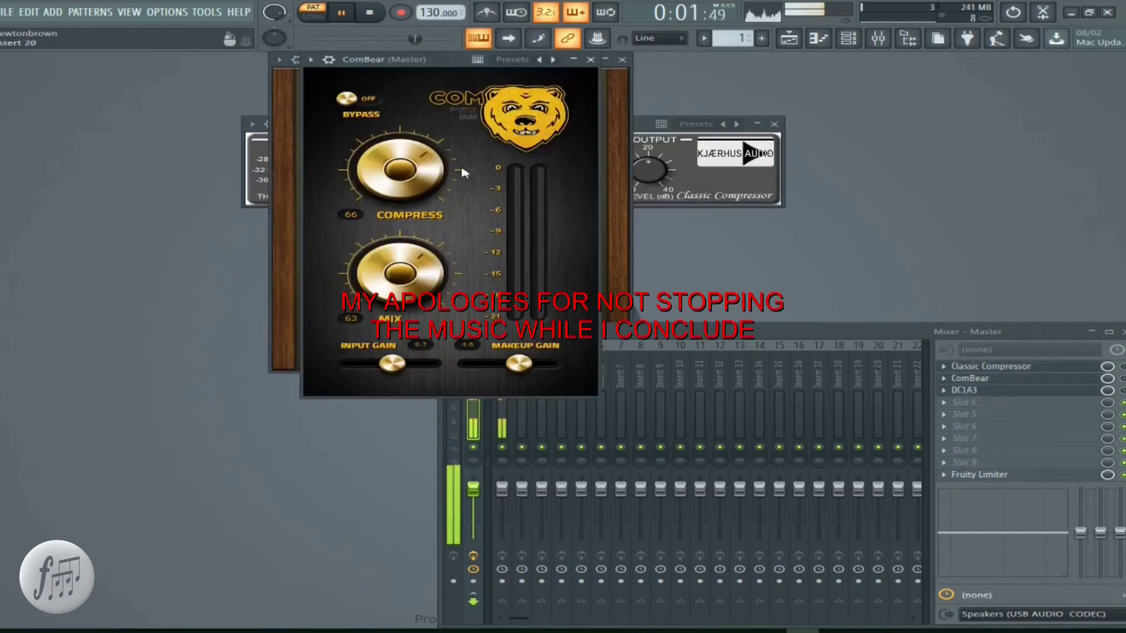
Arrange the windows with ComBear on the right and DC1A3 at the left edge.
left_click_drag(437, 59, 912, 49)
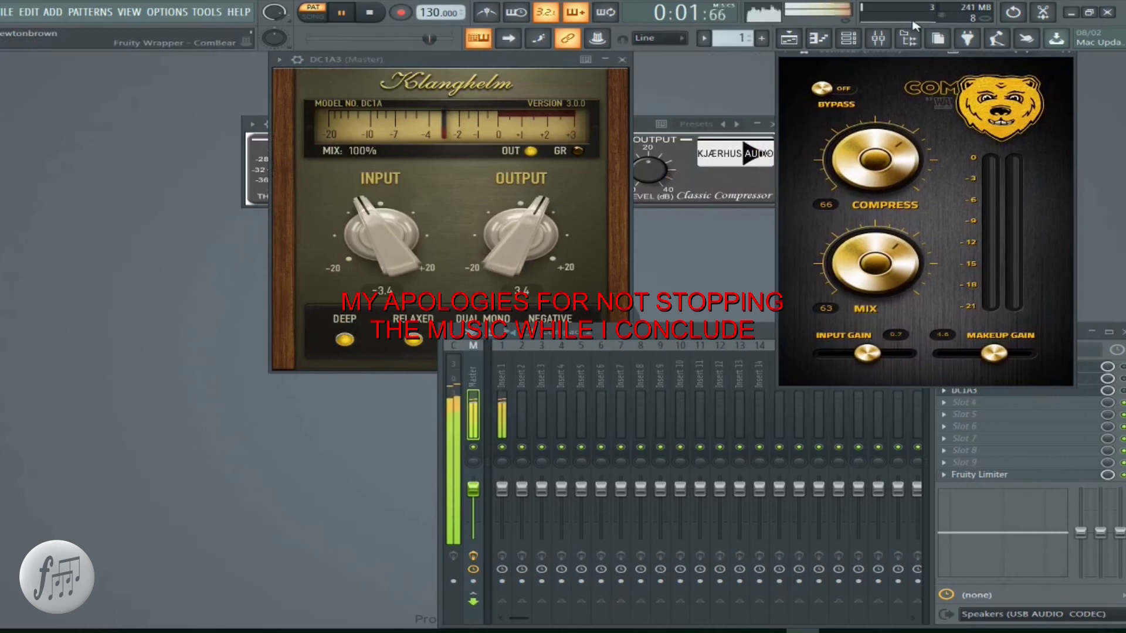
left_click_drag(509, 57, 199, 83)
left_click(455, 121)
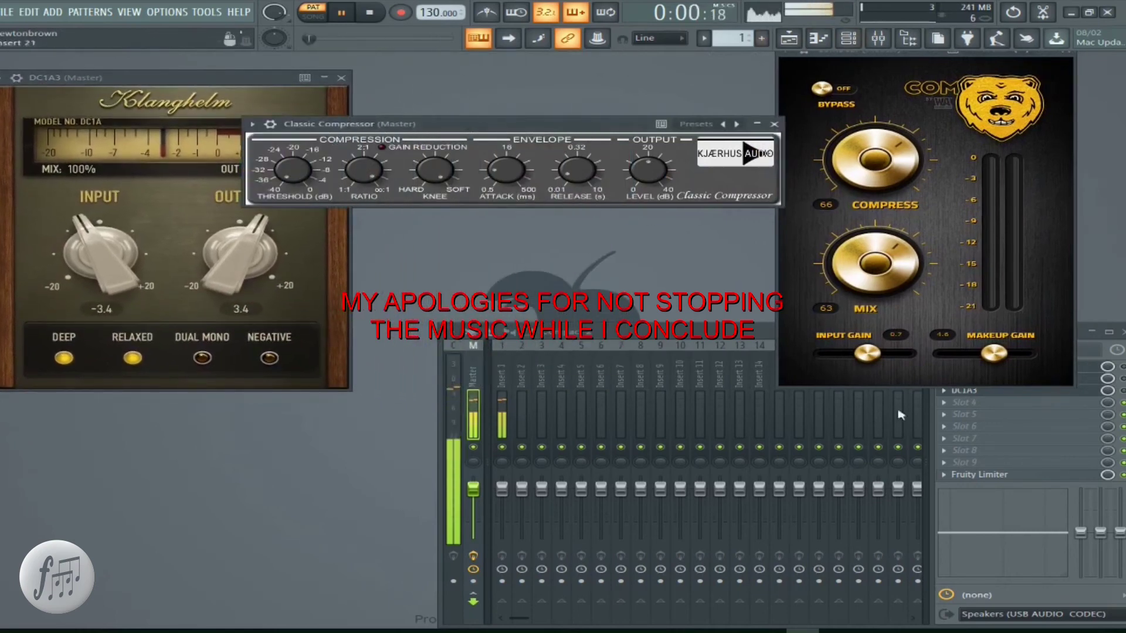
left_click(469, 333)
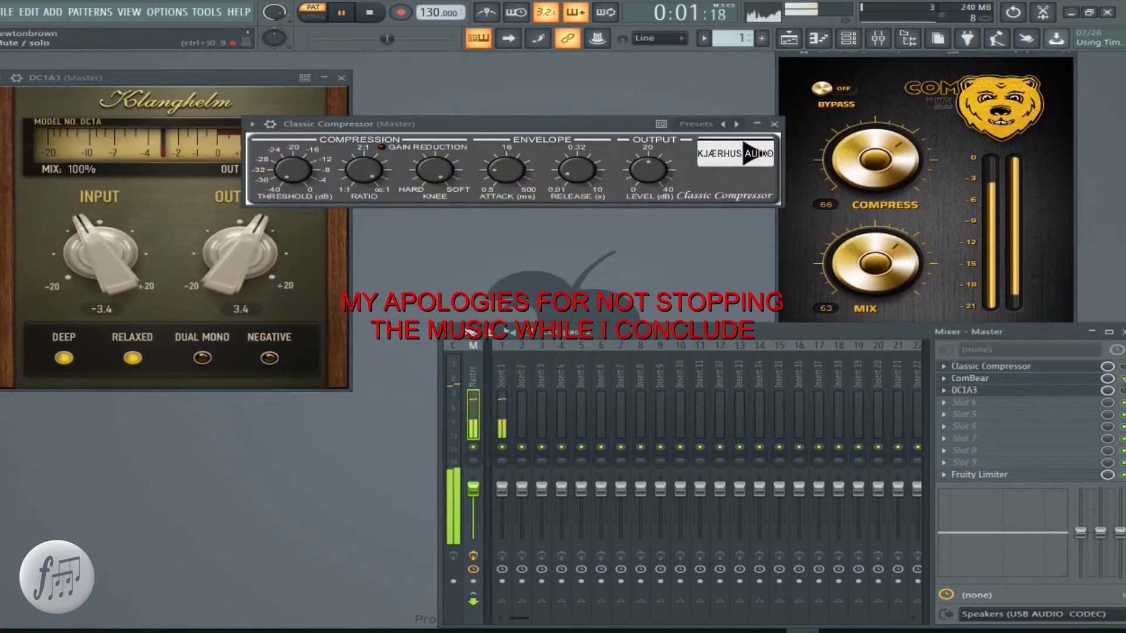
left_click(902, 64)
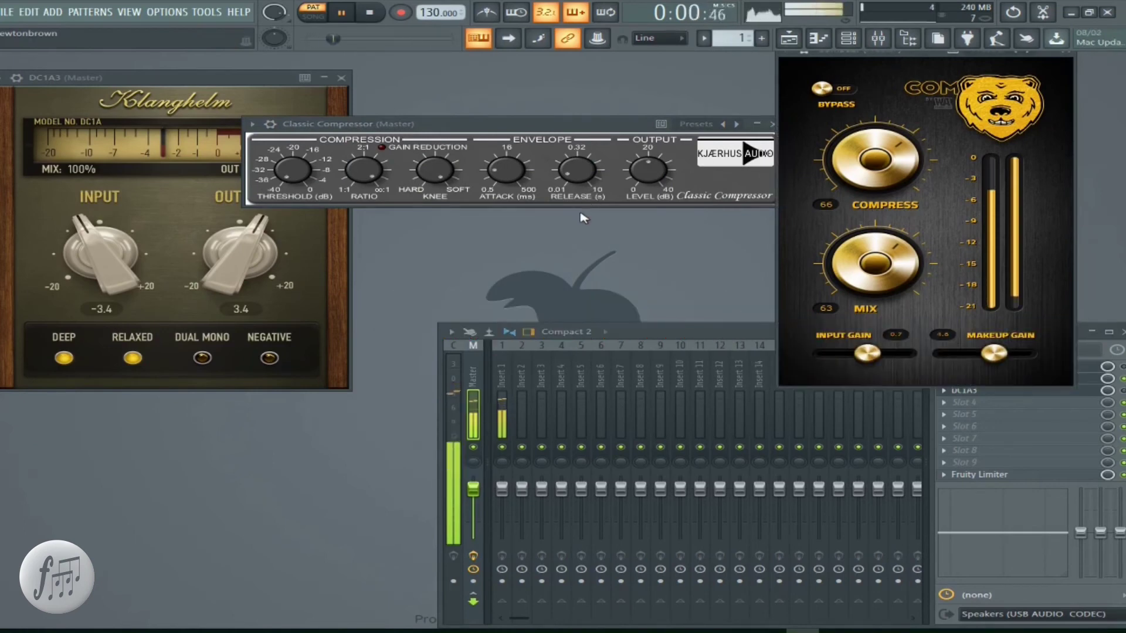